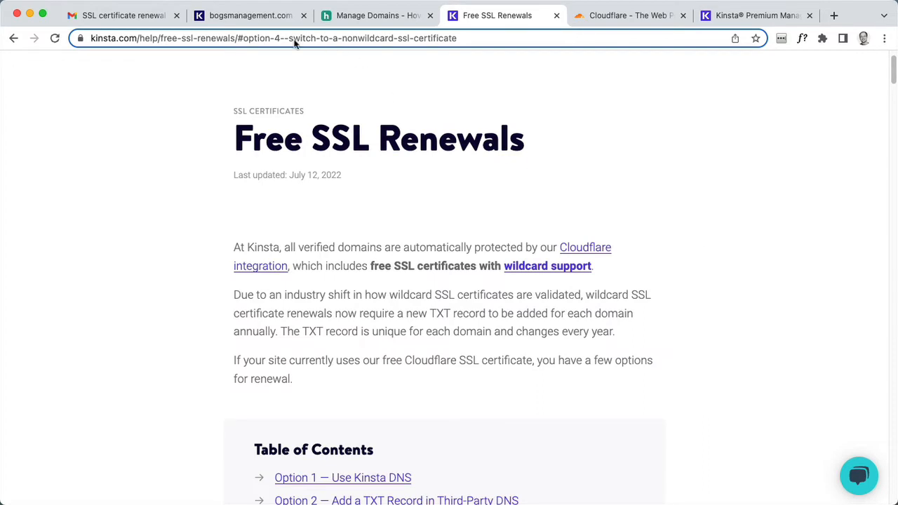
{"action": "left_click", "coordinate": [160, 15]}
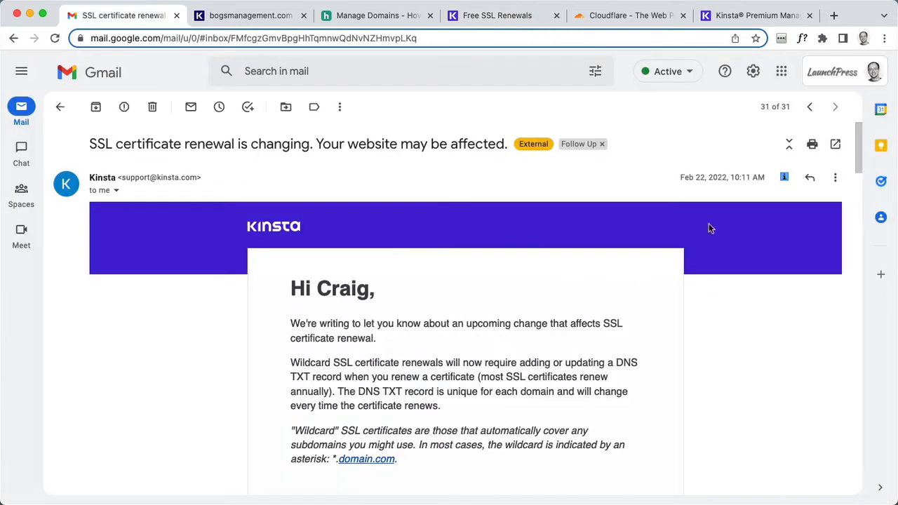
{"action": "scroll", "coordinate": [706, 397], "scroll_direction": "down", "scroll_amount": 1}
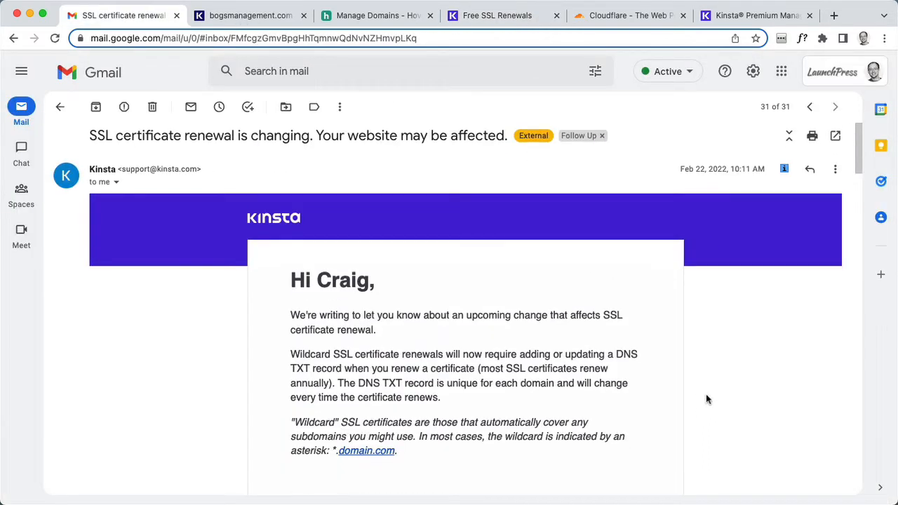
{"action": "scroll", "coordinate": [680, 348], "scroll_direction": "down", "scroll_amount": 2}
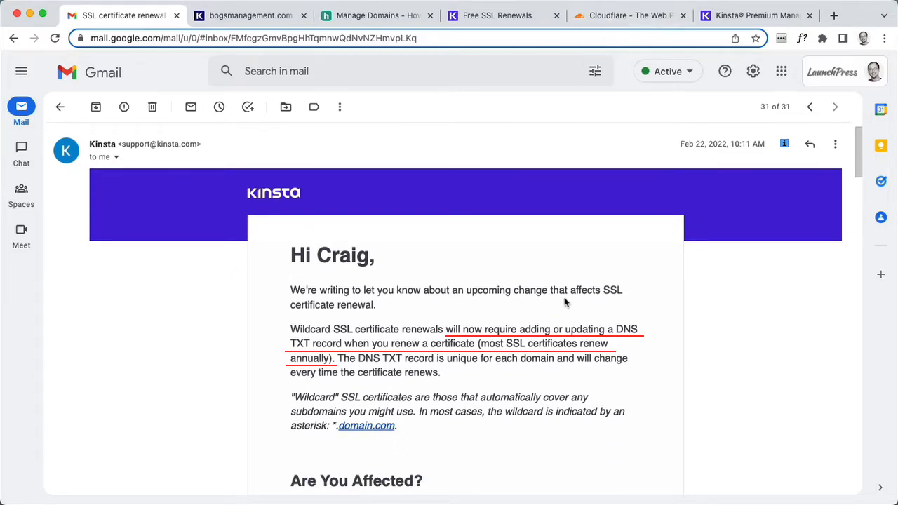
{"action": "scroll", "coordinate": [566, 302], "scroll_direction": "down", "scroll_amount": 1}
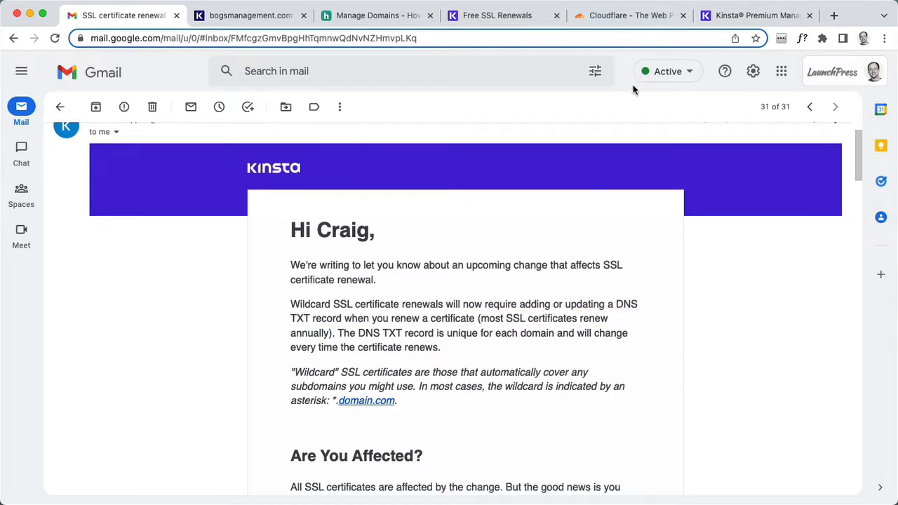
Step: Find Option 4, switching to a non-wildcard SSL certificate, in Kinsta's Free SSL Renewals help article
{"action": "left_click", "coordinate": [523, 25]}
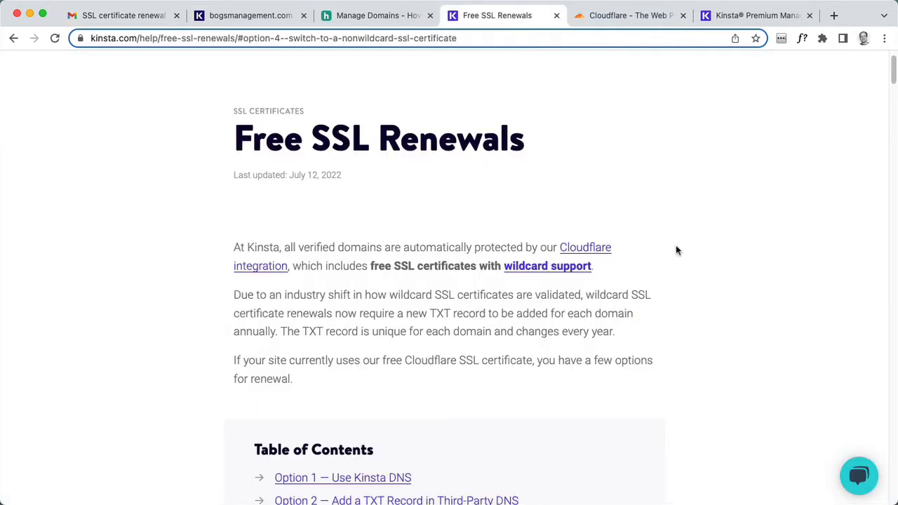
{"action": "scroll", "coordinate": [676, 250], "scroll_direction": "down", "scroll_amount": 3}
{"action": "left_click", "coordinate": [387, 380]}
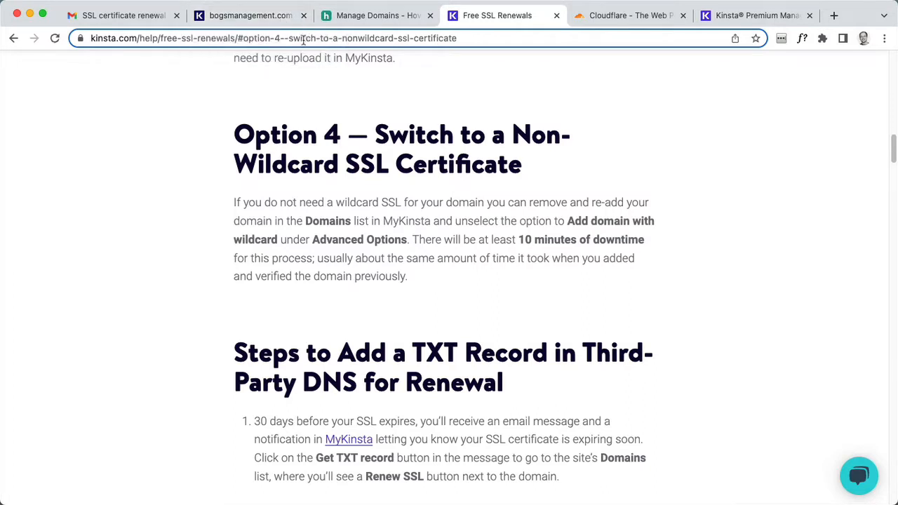
Step: In the MyKinsta domains list for bogsmanagement.com, make bogsmanagement.kinsta.cloud the site's primary domain
{"action": "left_click", "coordinate": [251, 15]}
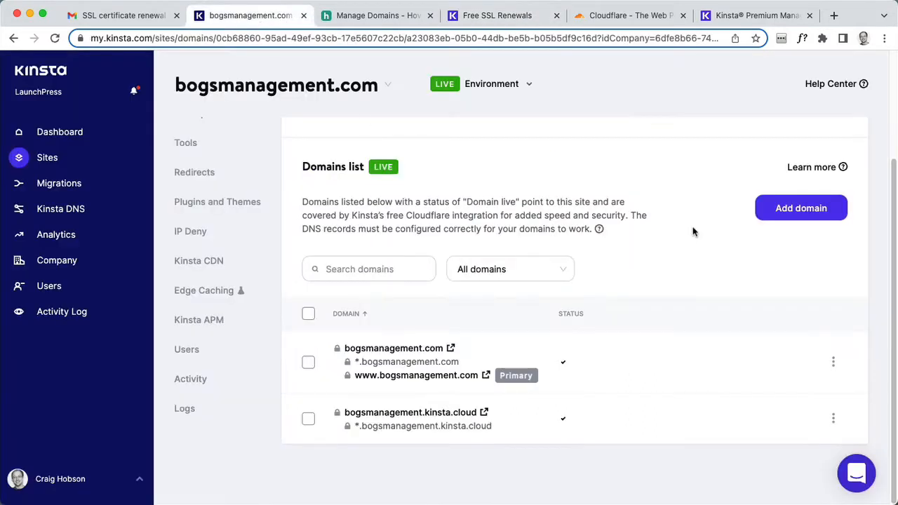
{"action": "left_click", "coordinate": [837, 362]}
{"action": "left_click", "coordinate": [711, 464]}
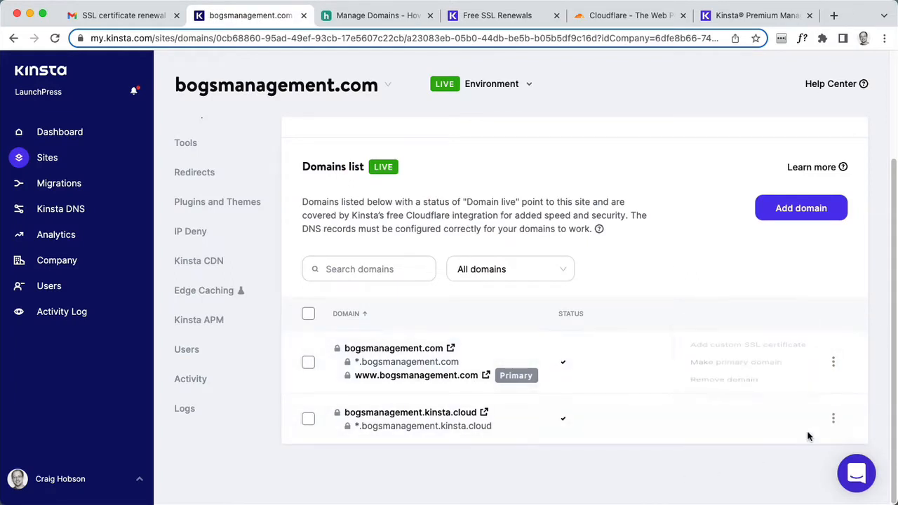
{"action": "left_click", "coordinate": [832, 419]}
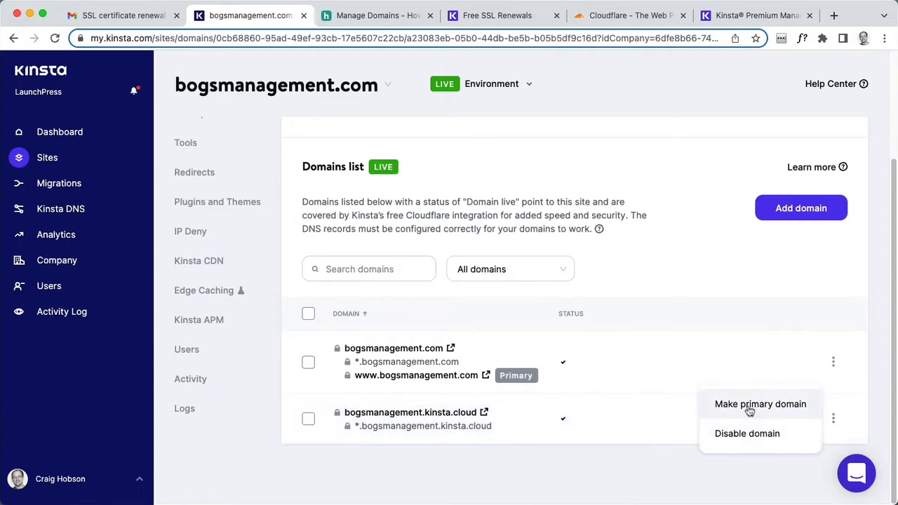
{"action": "left_click", "coordinate": [747, 406]}
{"action": "left_click", "coordinate": [641, 364]}
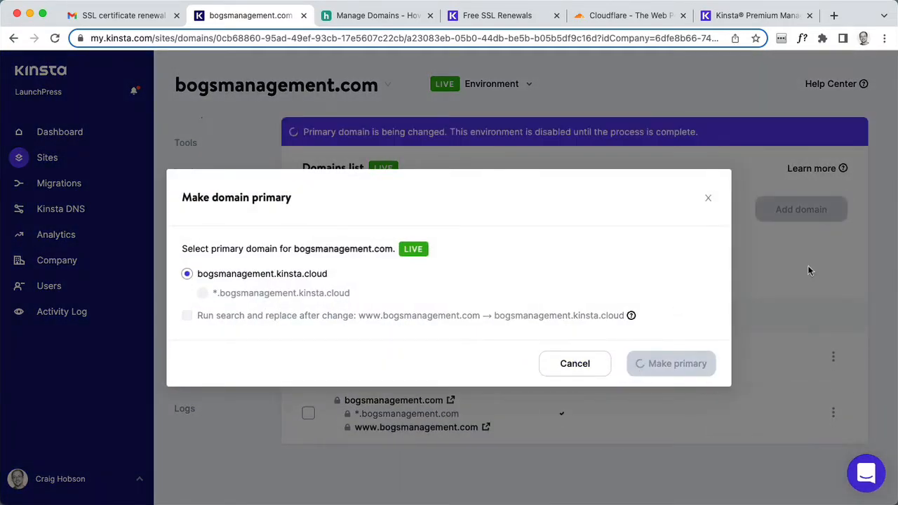
{"action": "left_click", "coordinate": [716, 200]}
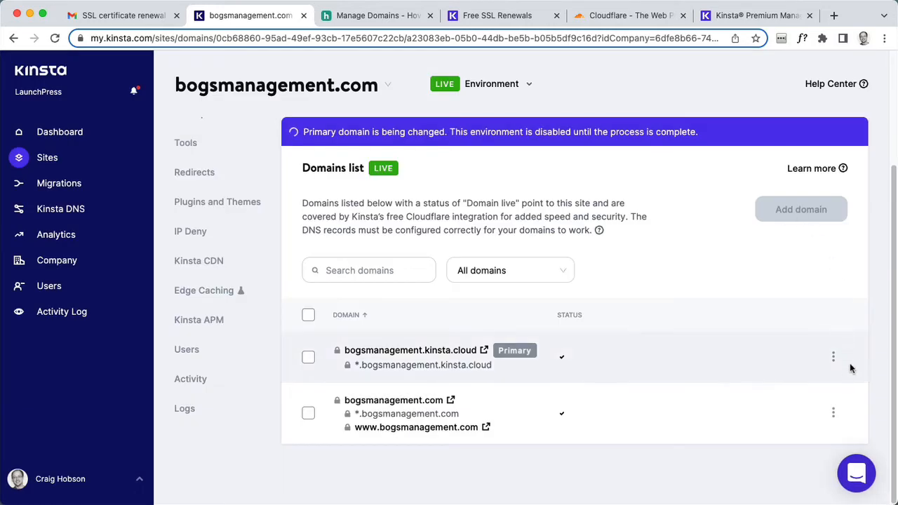
Step: Remove bogsmanagement.com, including its wildcard and www subdomain, from the site's domains list
{"action": "left_click", "coordinate": [833, 412]}
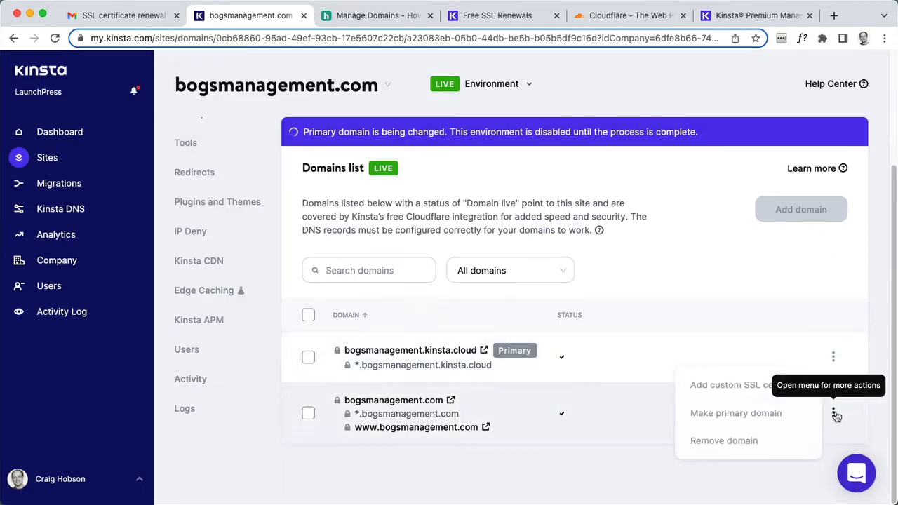
{"action": "left_click", "coordinate": [726, 442]}
{"action": "left_click", "coordinate": [627, 372]}
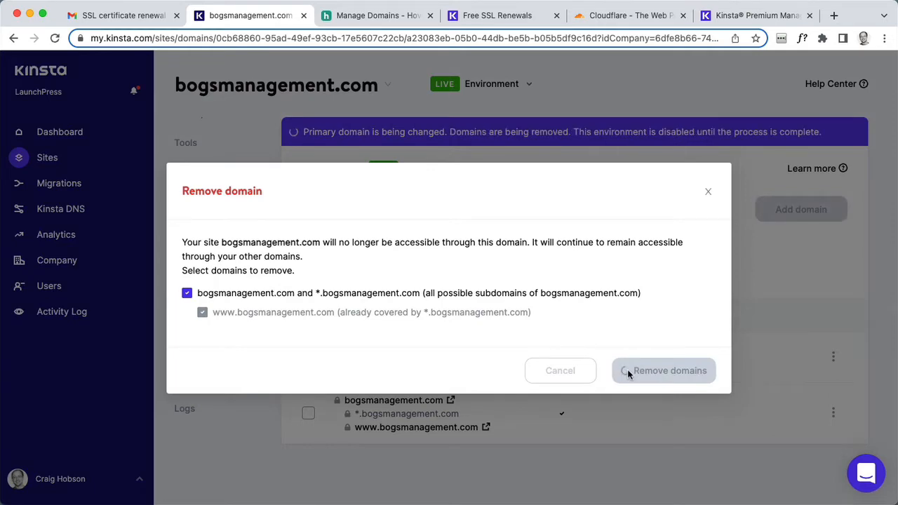
{"action": "left_click", "coordinate": [710, 194]}
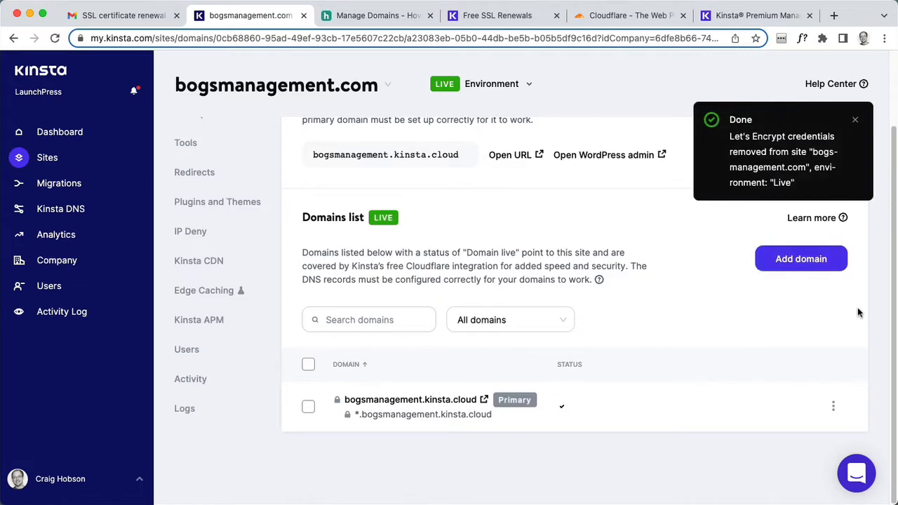
{"action": "left_click", "coordinate": [761, 258]}
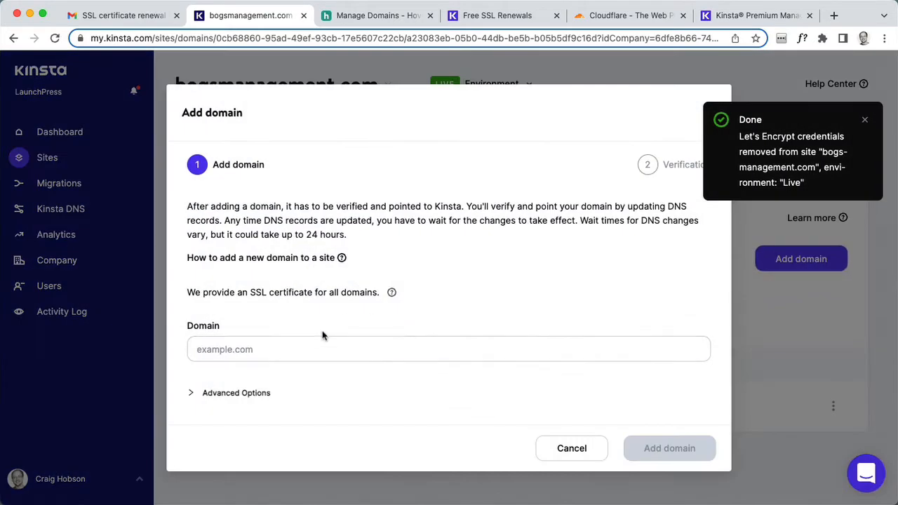
{"action": "left_click", "coordinate": [319, 344]}
{"action": "type", "text": "www.bogsmanagement.com"}
{"action": "left_click", "coordinate": [243, 393]}
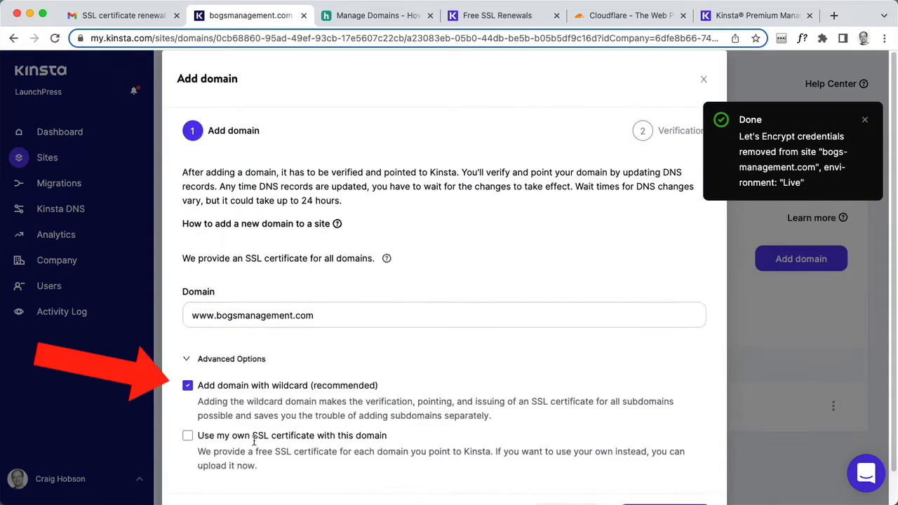
{"action": "left_click", "coordinate": [372, 382]}
{"action": "scroll", "coordinate": [421, 386], "scroll_direction": "down", "scroll_amount": 1}
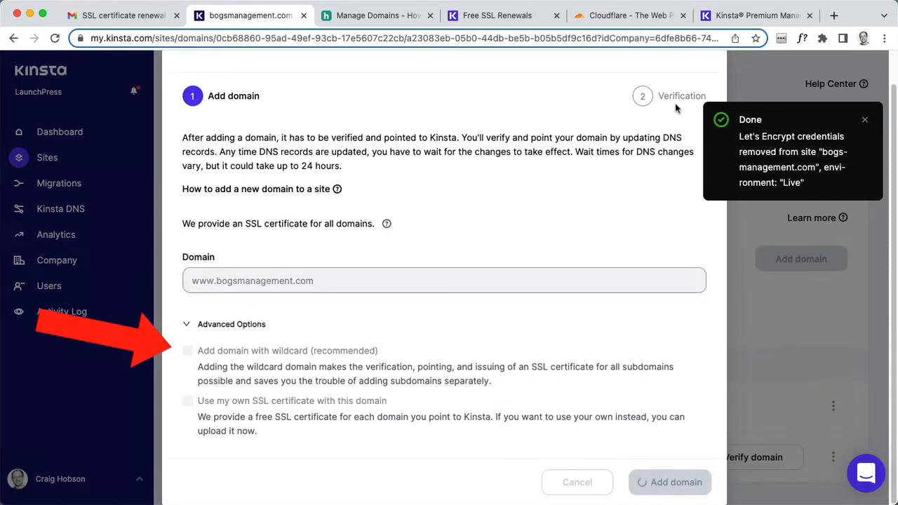
{"action": "scroll", "coordinate": [601, 121], "scroll_direction": "up", "scroll_amount": 1}
{"action": "left_click", "coordinate": [701, 82]}
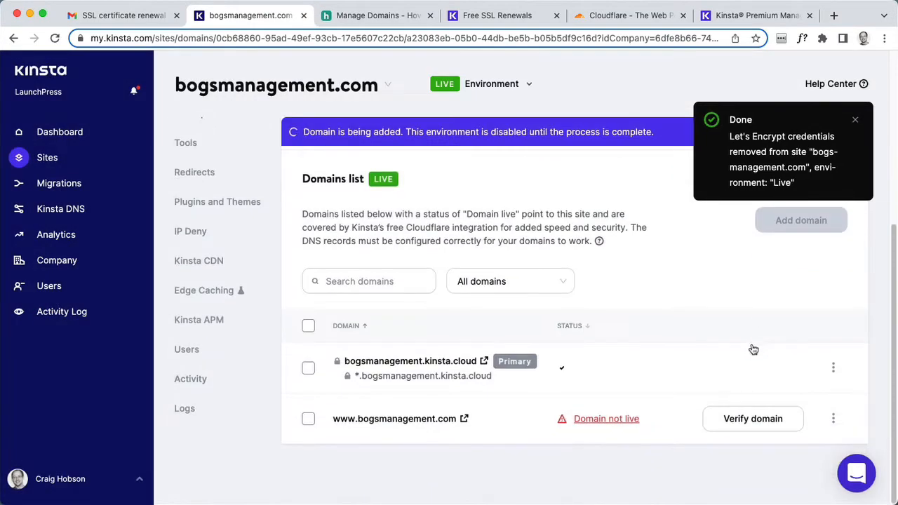
{"action": "left_click", "coordinate": [753, 419]}
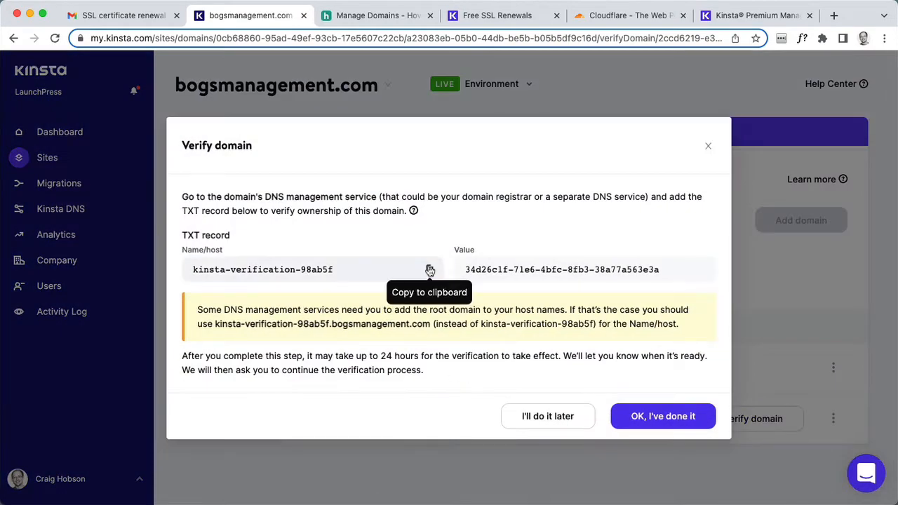
{"action": "left_click", "coordinate": [429, 269]}
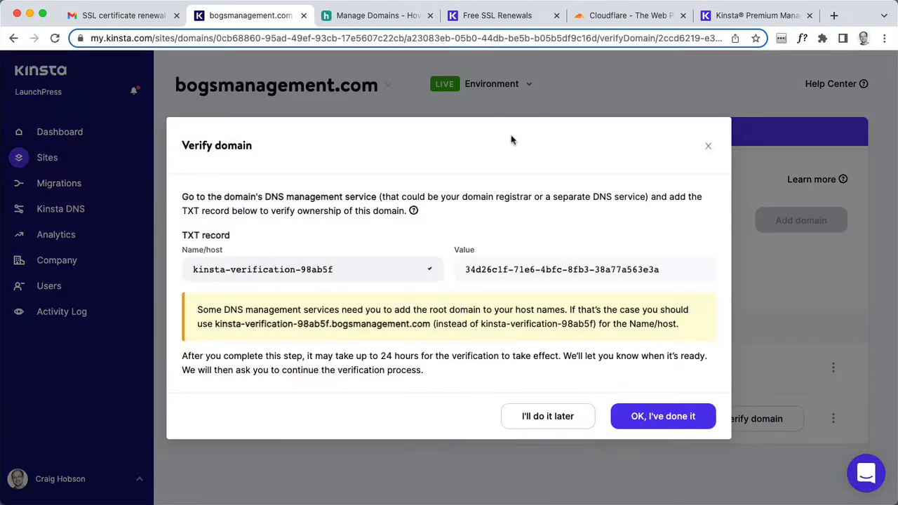
{"action": "left_click", "coordinate": [375, 17]}
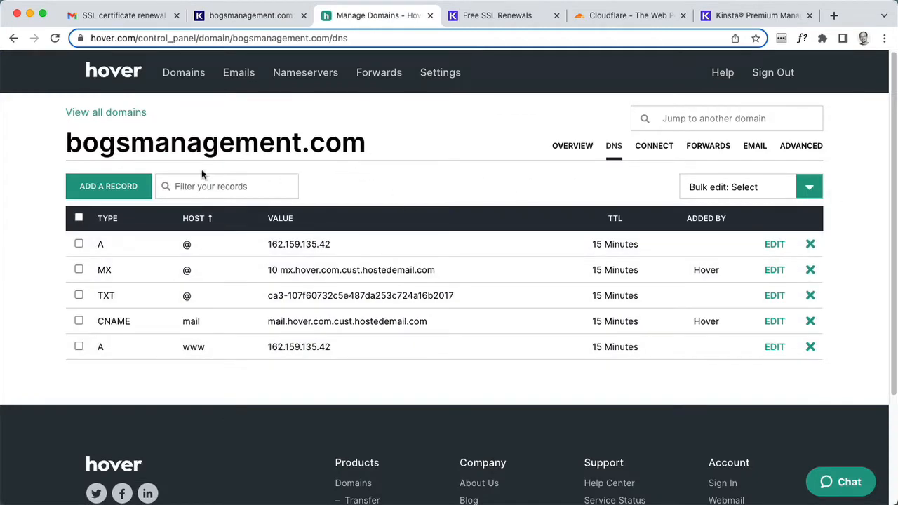
{"action": "left_click", "coordinate": [93, 188]}
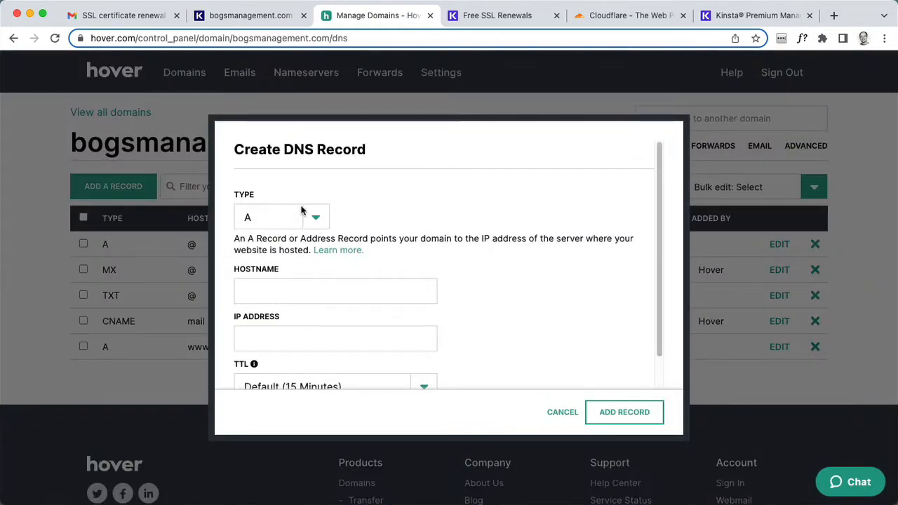
{"action": "left_click", "coordinate": [294, 221]}
{"action": "left_click", "coordinate": [293, 288]}
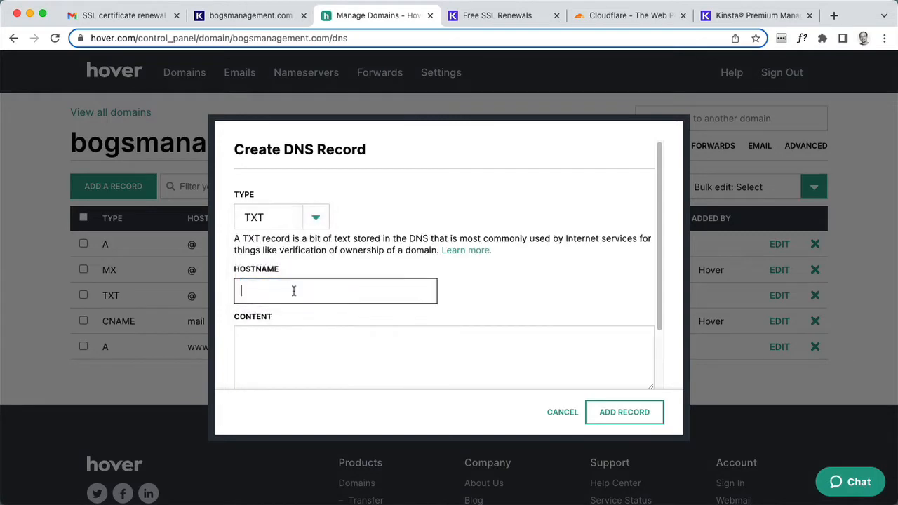
{"action": "key", "text": "super+v"}
{"action": "scroll", "coordinate": [540, 259], "scroll_direction": "down", "scroll_amount": 1}
Step: Copy the TXT verification value from MyKinsta and paste it as the content of the new TXT record in Hover
{"action": "left_click", "coordinate": [272, 15]}
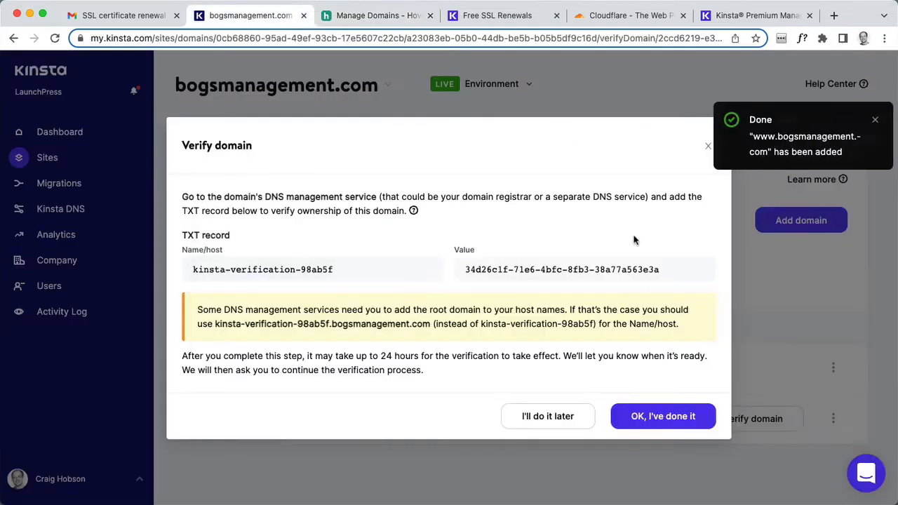
{"action": "left_click", "coordinate": [699, 269]}
{"action": "left_click", "coordinate": [379, 16]}
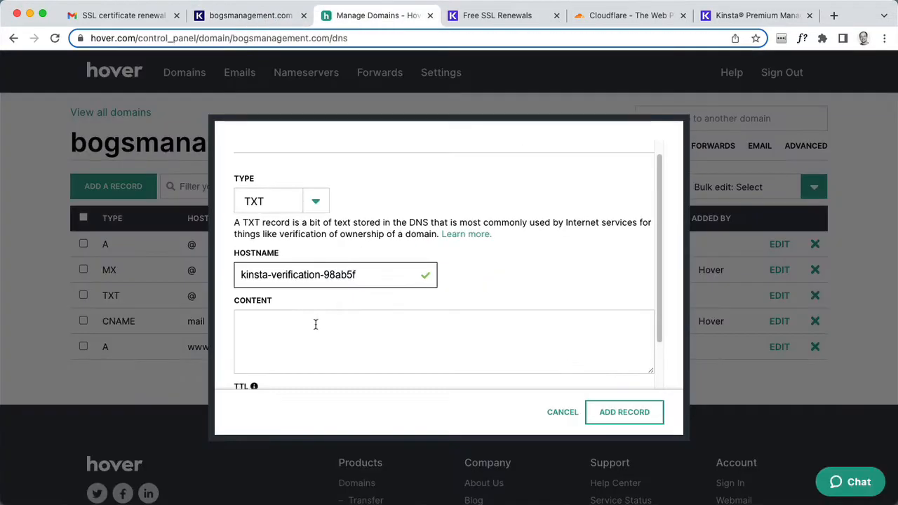
{"action": "left_click", "coordinate": [315, 324]}
{"action": "key", "text": "super+v"}
{"action": "scroll", "coordinate": [533, 354], "scroll_direction": "down", "scroll_amount": 2}
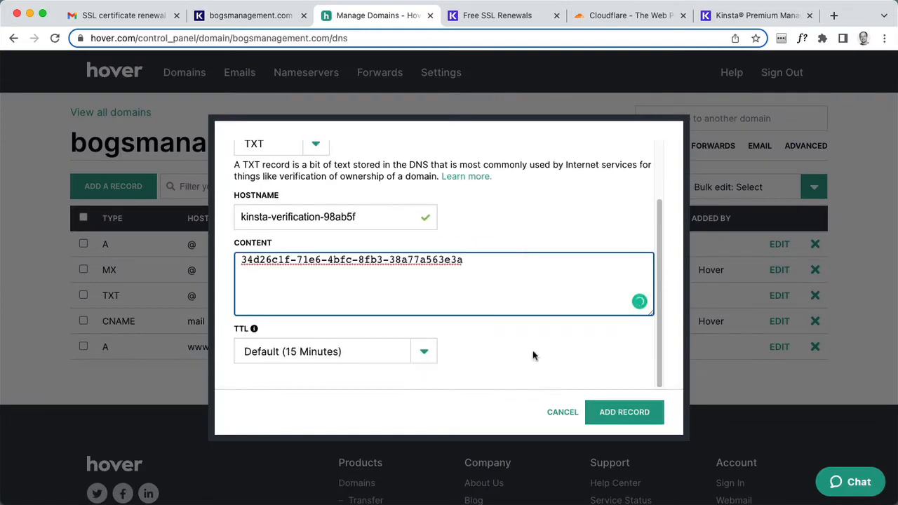
Step: Save the TXT record in Hover, and confirm in MyKinsta that the verification record has been added
{"action": "left_click", "coordinate": [624, 413]}
{"action": "left_click", "coordinate": [244, 21]}
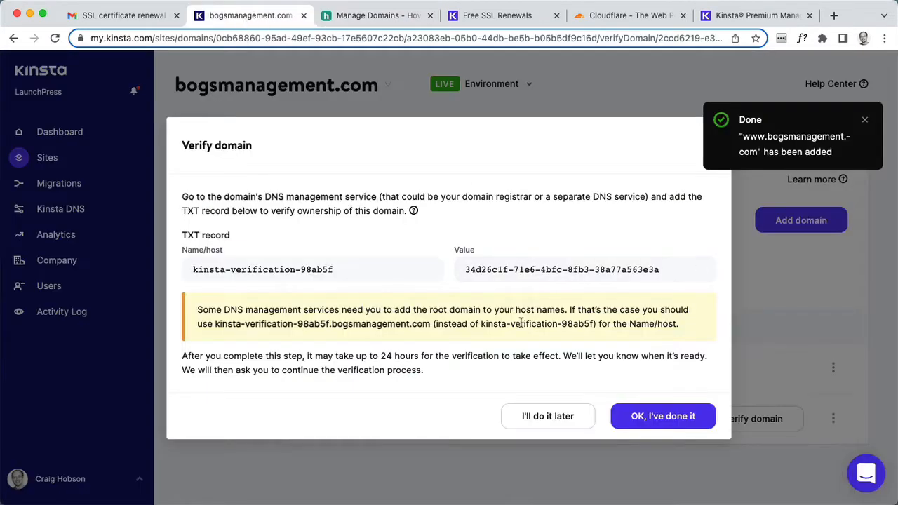
{"action": "left_click", "coordinate": [663, 415]}
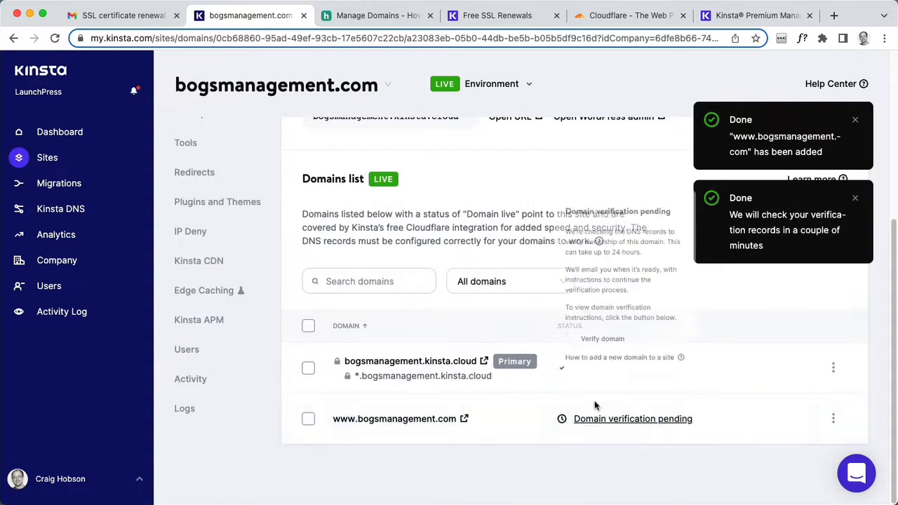
Step: Start adding another domain to the site and enter bogsmanagement.com, without www, as its name
{"action": "right_click", "coordinate": [437, 421]}
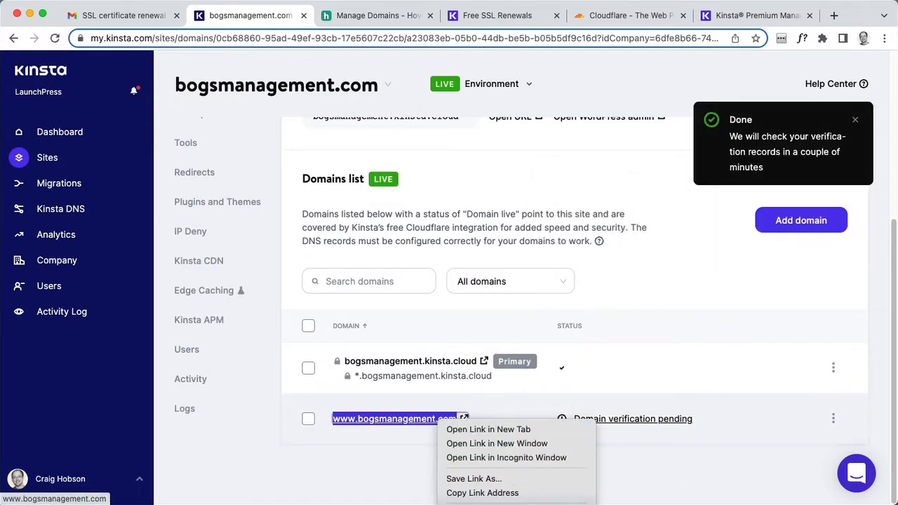
{"action": "left_click", "coordinate": [726, 267]}
{"action": "left_click", "coordinate": [855, 122]}
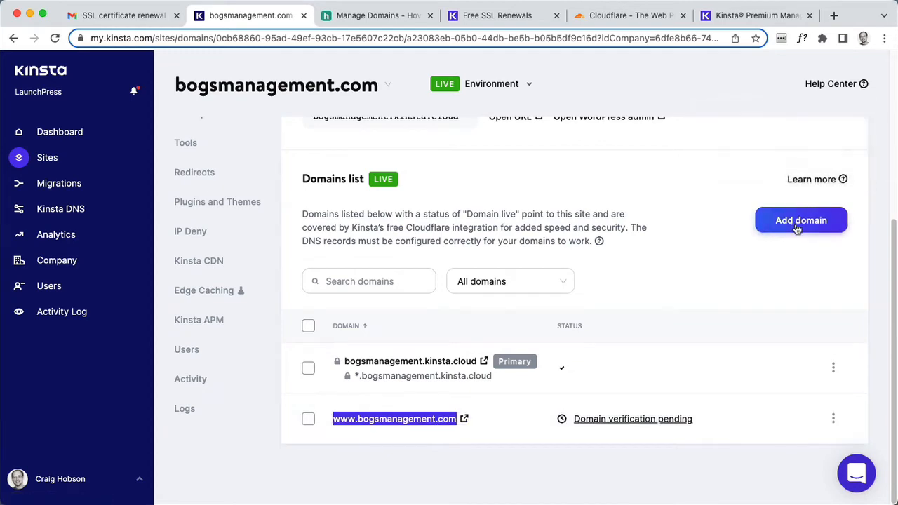
{"action": "left_click", "coordinate": [796, 224]}
{"action": "left_click", "coordinate": [267, 349]}
{"action": "key", "text": "super+v"}
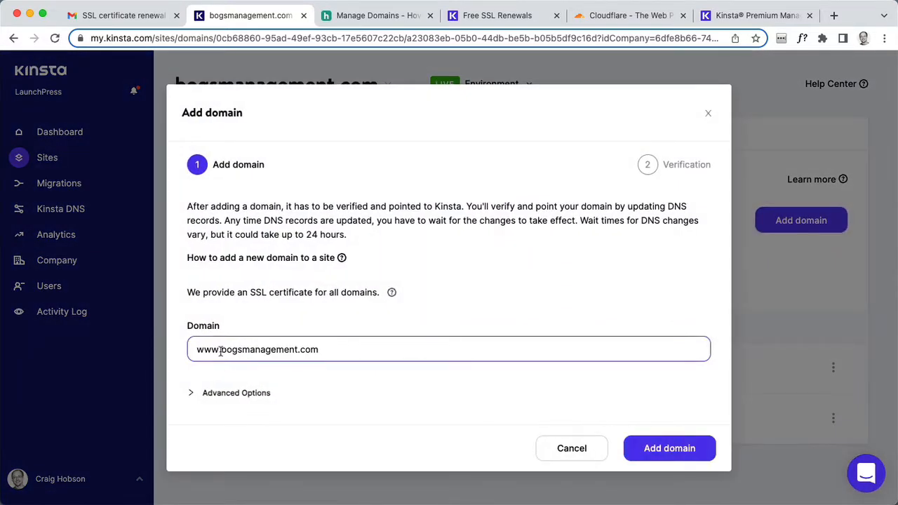
{"action": "left_click", "coordinate": [221, 349]}
{"action": "key", "text": "BackSpace"}
{"action": "key", "text": "BackSpace"}
{"action": "key", "text": "BackSpace"}
{"action": "key", "text": "BackSpace"}
Step: Turn off the wildcard option for bogsmanagement.com, add the domain, and close the dialog to return to the domains list
{"action": "left_click", "coordinate": [239, 393]}
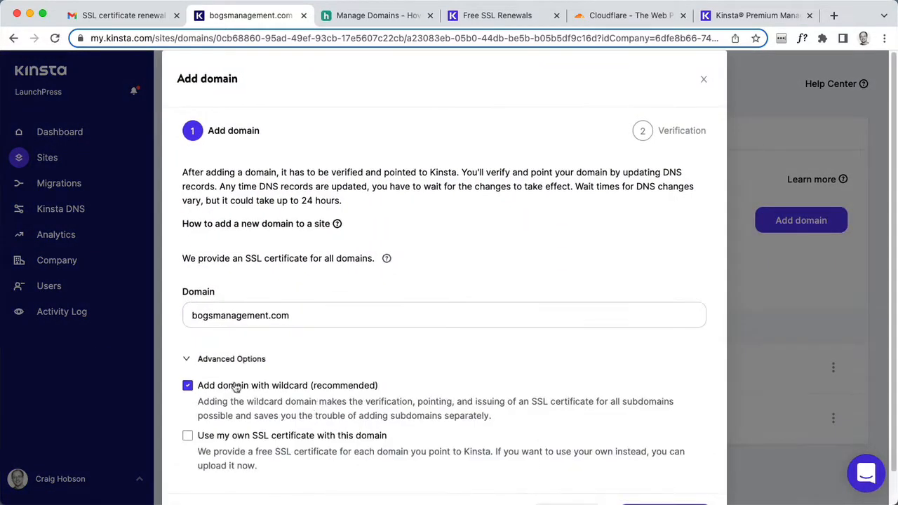
{"action": "left_click", "coordinate": [237, 388]}
{"action": "left_click", "coordinate": [647, 481]}
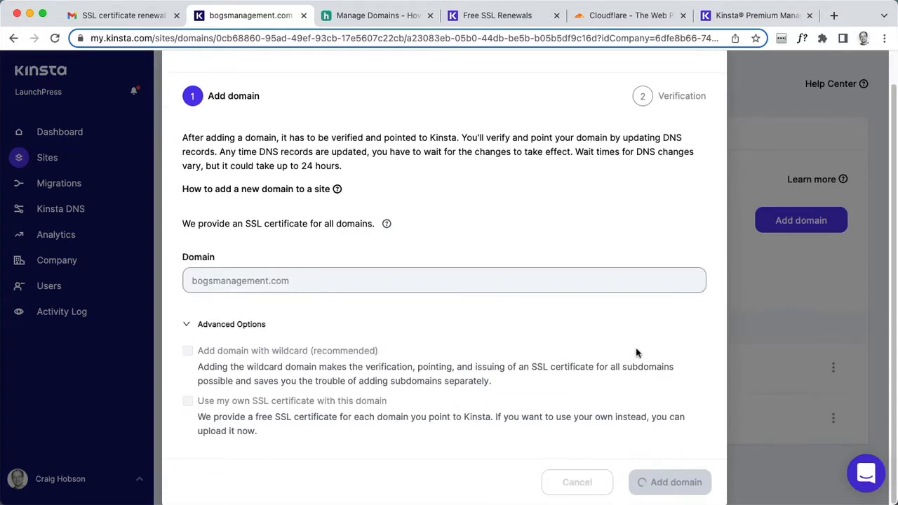
{"action": "scroll", "coordinate": [705, 126], "scroll_direction": "up", "scroll_amount": 1}
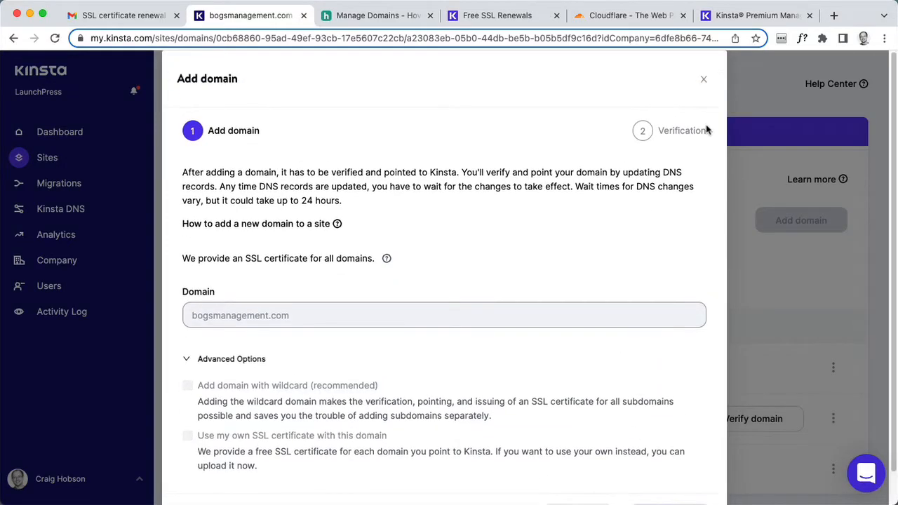
{"action": "left_click", "coordinate": [704, 81]}
{"action": "scroll", "coordinate": [624, 358], "scroll_direction": "down", "scroll_amount": 1}
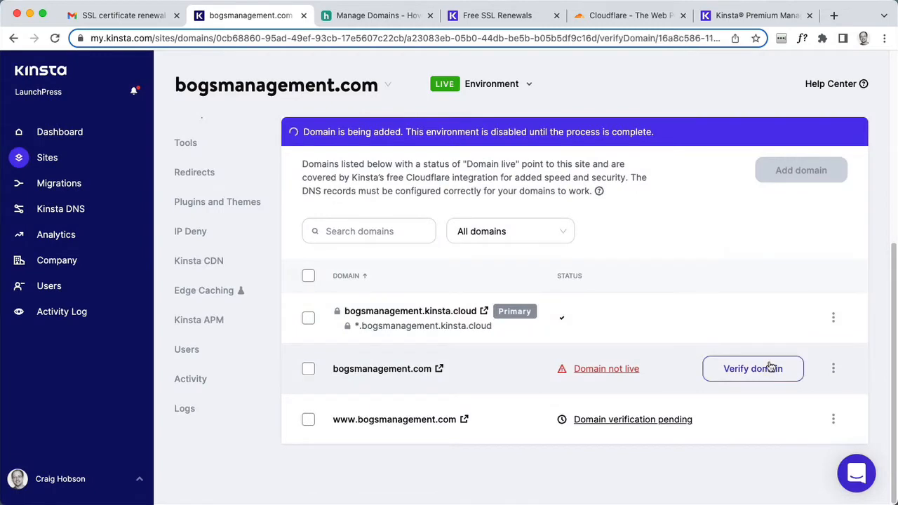
Step: Open the verification details for bogsmanagement.com, copy the TXT record name, and paste it as the hostname of a new TXT record in Hover
{"action": "left_click", "coordinate": [768, 367]}
{"action": "left_click", "coordinate": [431, 269]}
{"action": "left_click", "coordinate": [355, 17]}
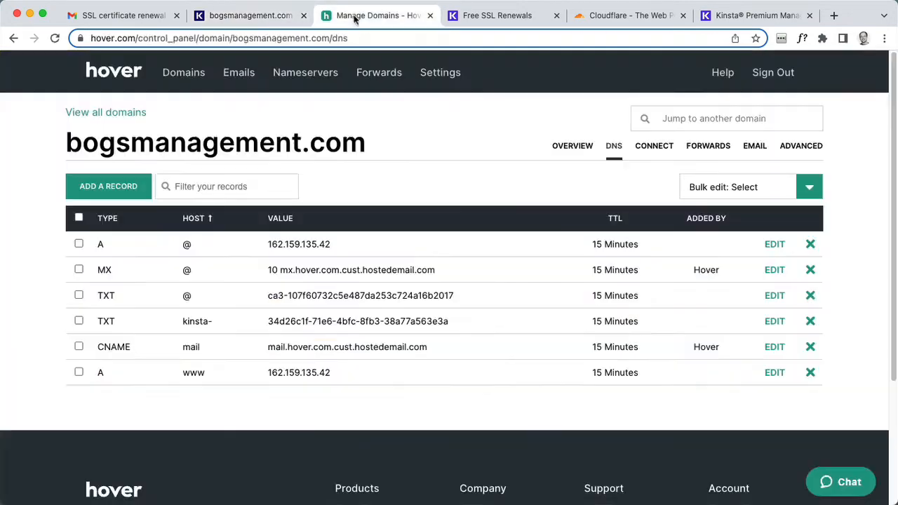
{"action": "left_click", "coordinate": [108, 186]}
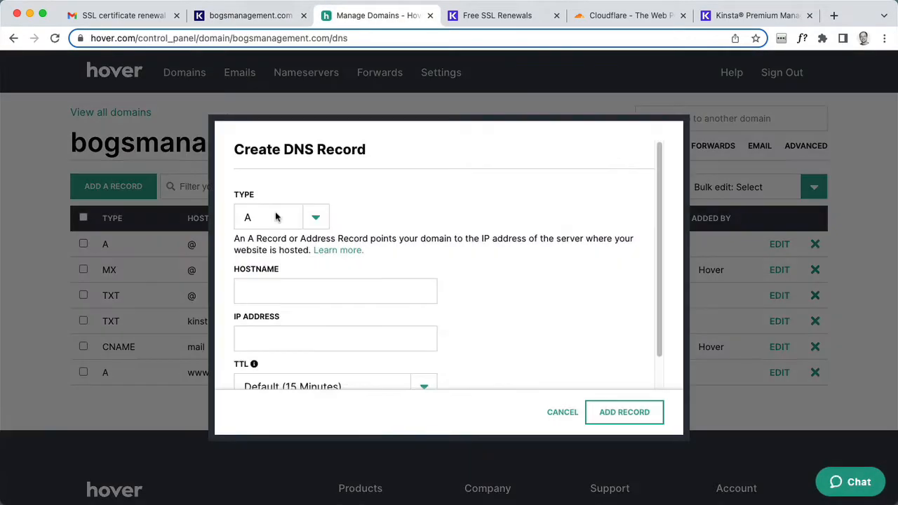
{"action": "left_click", "coordinate": [279, 217]}
{"action": "left_click", "coordinate": [261, 285]}
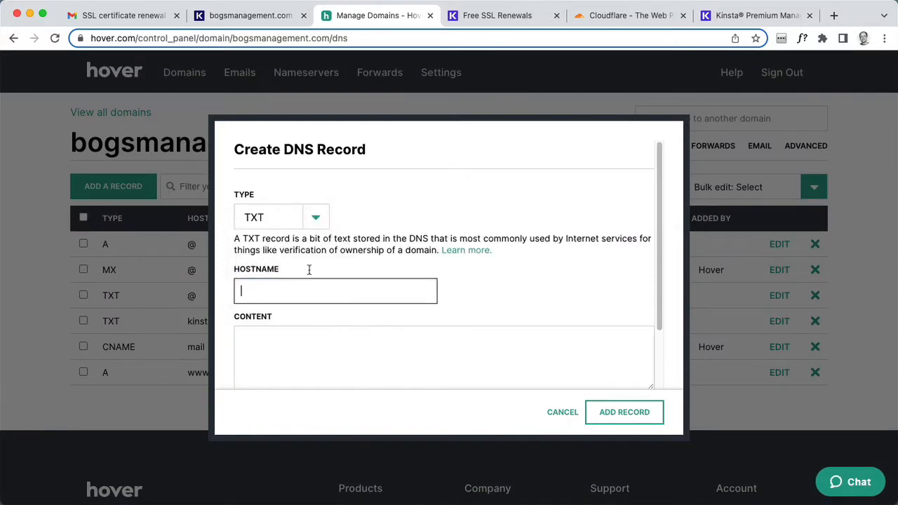
{"action": "key", "text": "ctrl+v"}
Step: Copy the TXT verification value for bogsmanagement.com from MyKinsta and paste it as the new record's content in Hover
{"action": "left_click", "coordinate": [245, 15]}
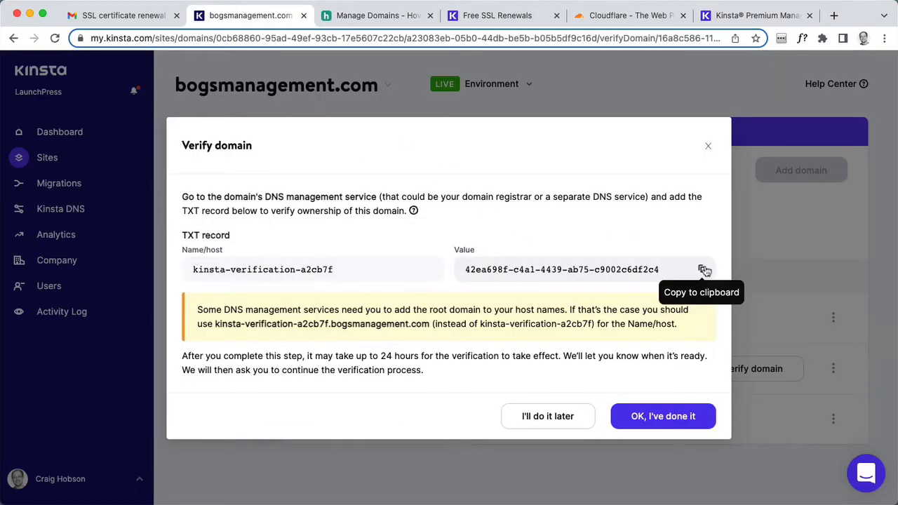
{"action": "left_click", "coordinate": [705, 269]}
{"action": "left_click", "coordinate": [379, 15]}
{"action": "left_click", "coordinate": [272, 336]}
{"action": "key", "text": "ctrl+v"}
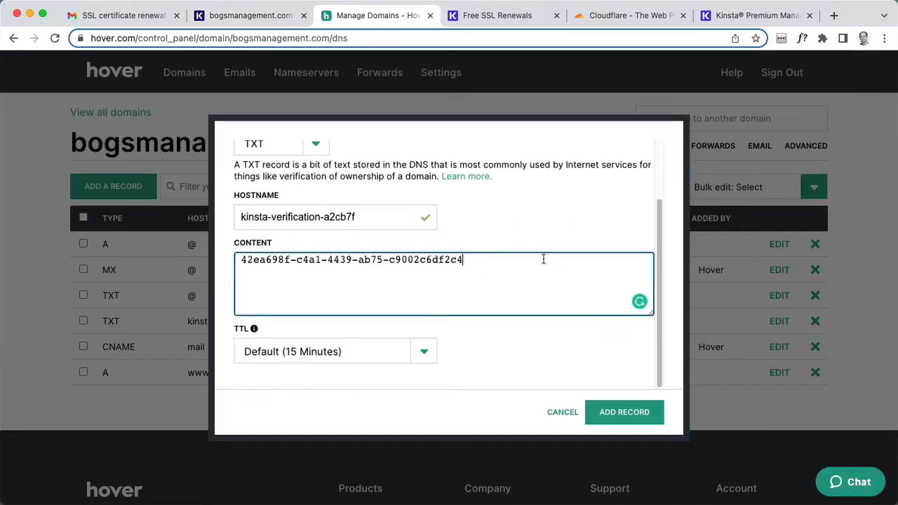
Step: Save the root domain's TXT record in Hover and confirm in MyKinsta that it has been added
{"action": "left_click", "coordinate": [628, 411]}
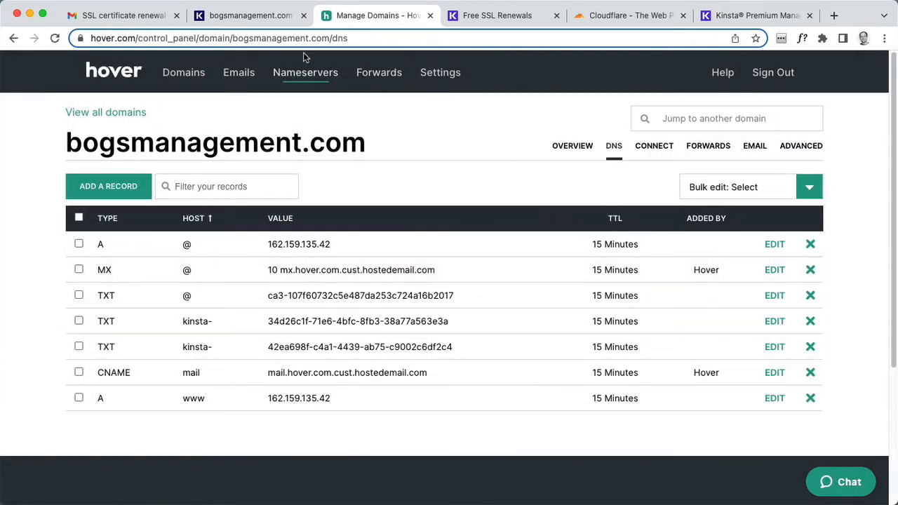
{"action": "left_click", "coordinate": [254, 15]}
{"action": "left_click", "coordinate": [660, 416]}
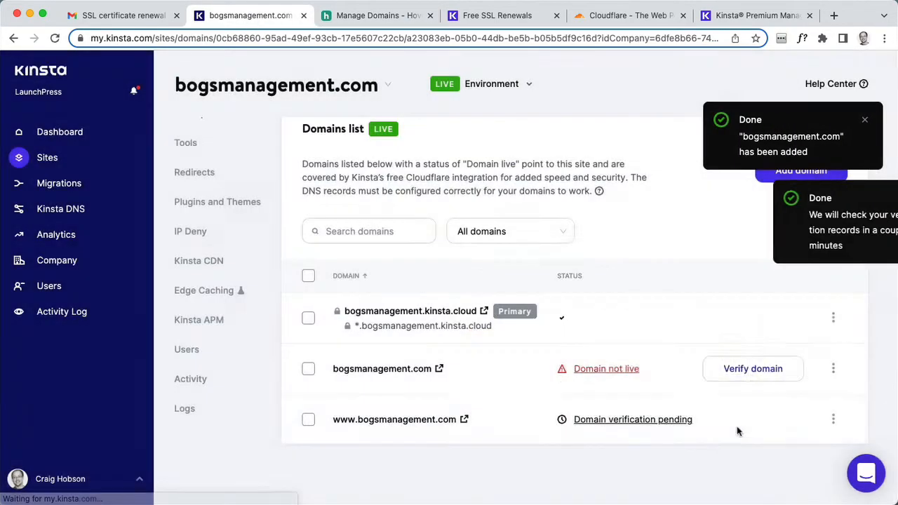
{"action": "left_click", "coordinate": [833, 419]}
{"action": "left_click", "coordinate": [739, 418]}
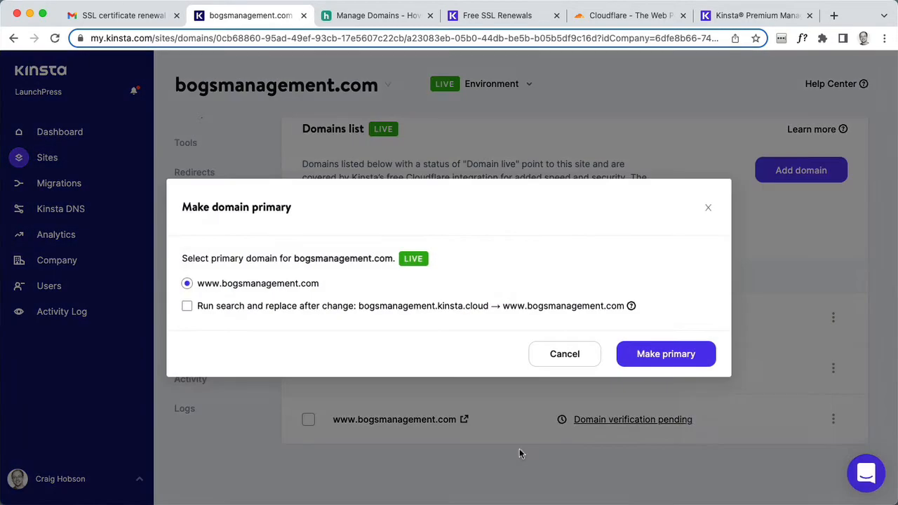
{"action": "left_click", "coordinate": [686, 358]}
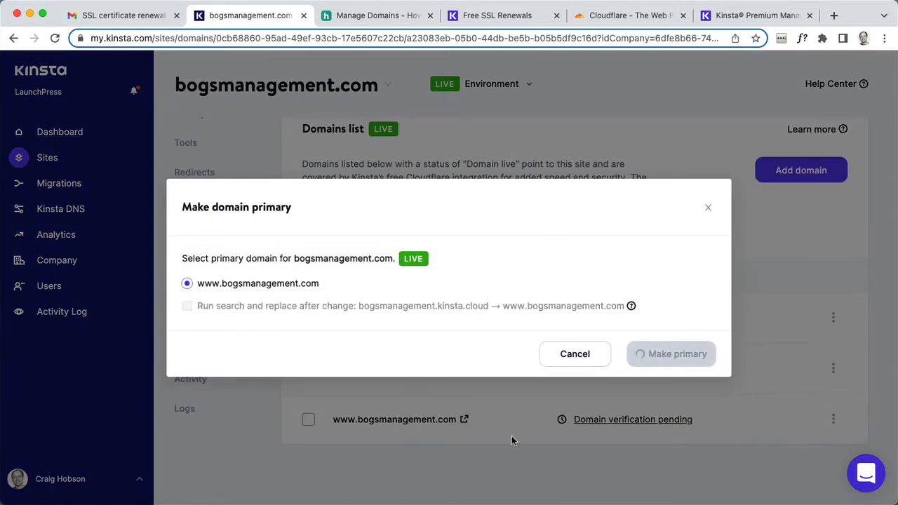
{"action": "left_click", "coordinate": [706, 208]}
Step: Open the primary domain's URL in a new tab to check whether the site loads, and close that tab
{"action": "scroll", "coordinate": [420, 188], "scroll_direction": "up", "scroll_amount": 3}
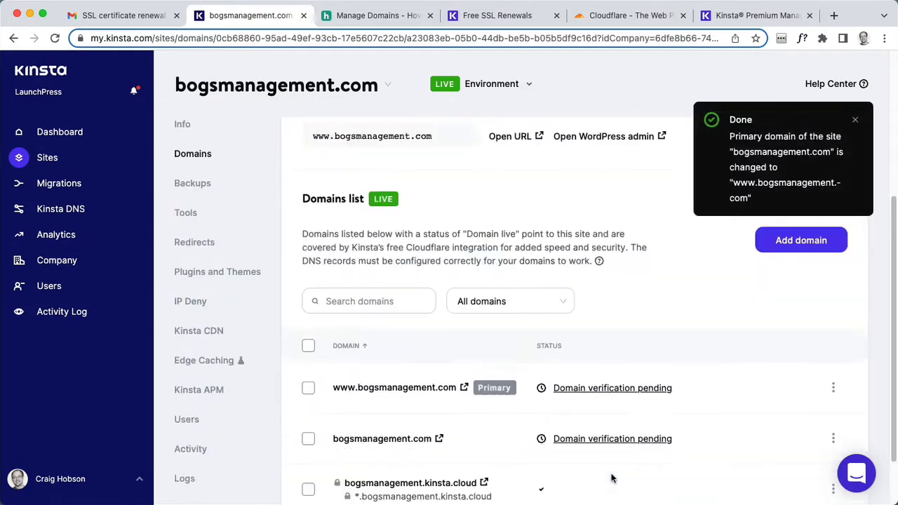
{"action": "right_click", "coordinate": [514, 300]}
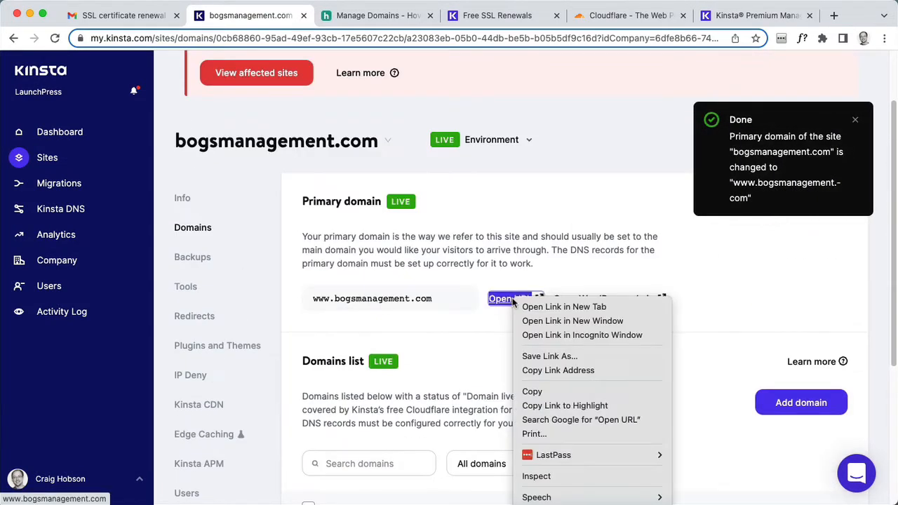
{"action": "left_click", "coordinate": [533, 305]}
{"action": "left_click", "coordinate": [330, 15]}
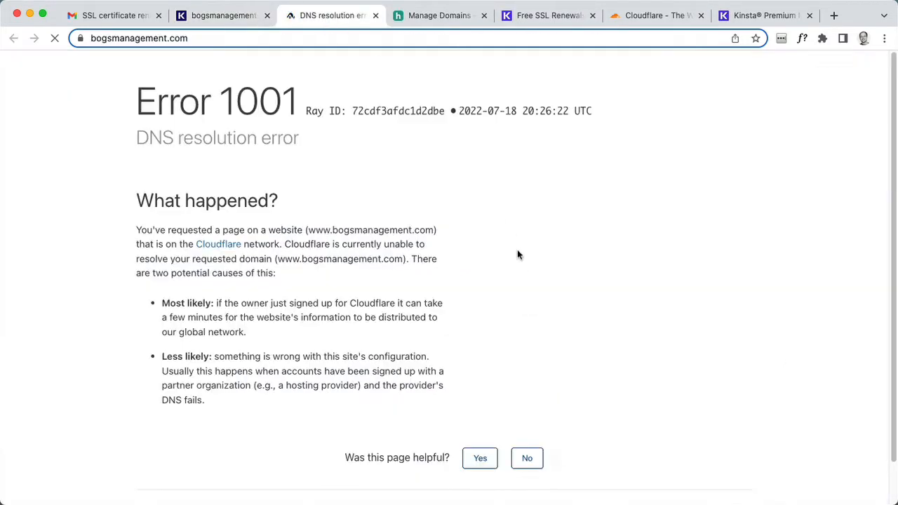
{"action": "scroll", "coordinate": [557, 263], "scroll_direction": "down", "scroll_amount": 1}
{"action": "scroll", "coordinate": [558, 263], "scroll_direction": "up", "scroll_amount": 1}
{"action": "left_click", "coordinate": [229, 16]}
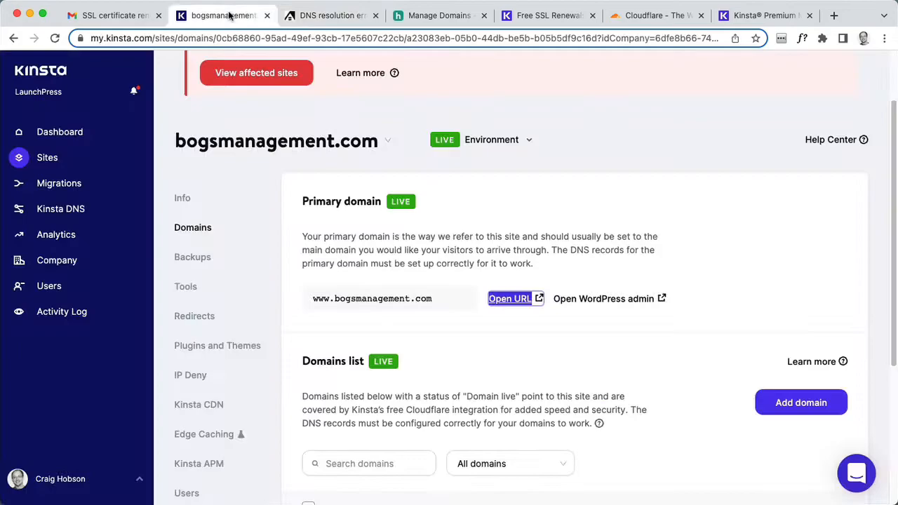
{"action": "left_click", "coordinate": [375, 15]}
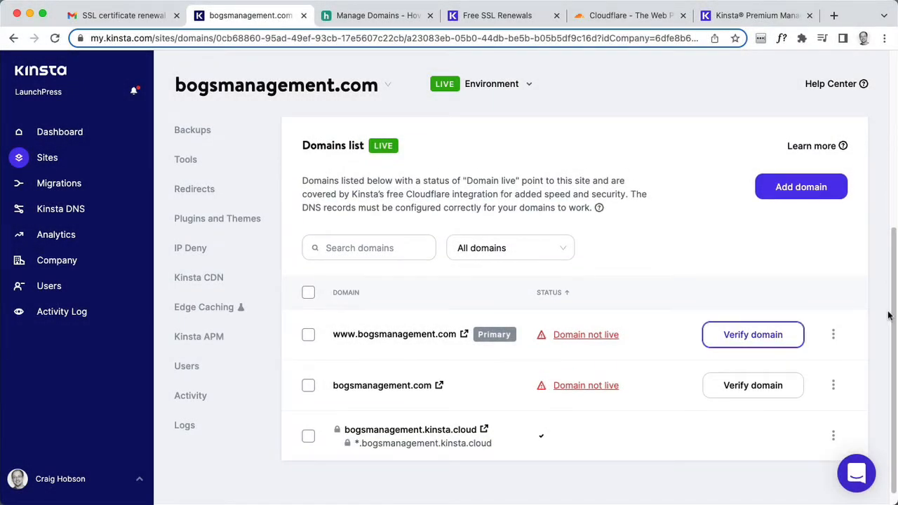
{"action": "left_click", "coordinate": [791, 334]}
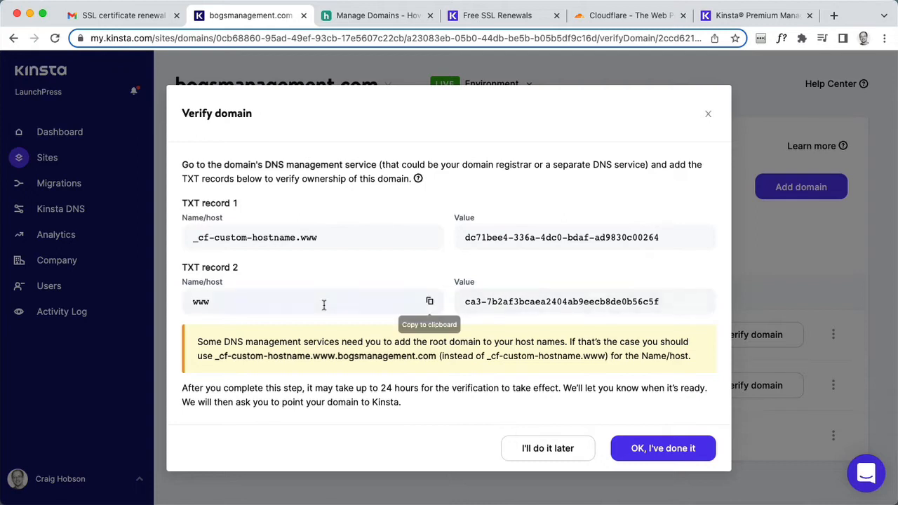
{"action": "left_click", "coordinate": [431, 304]}
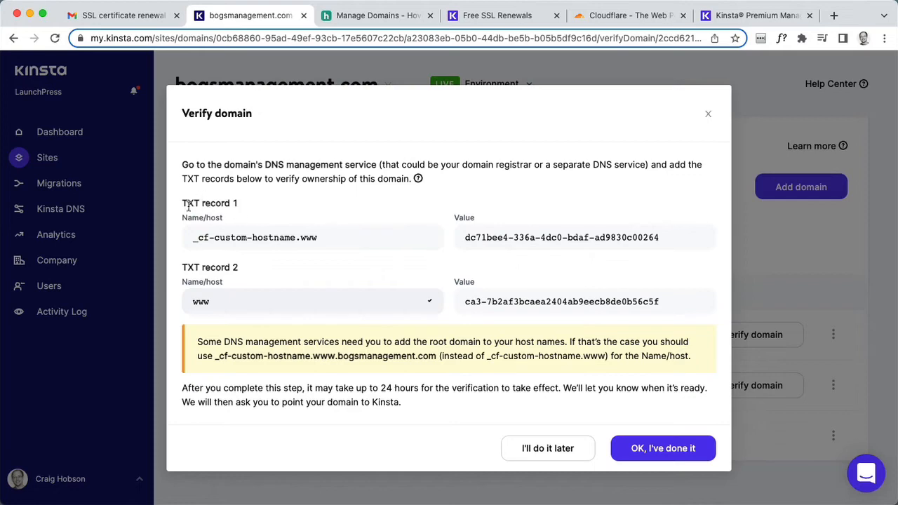
{"action": "left_click", "coordinate": [378, 15]}
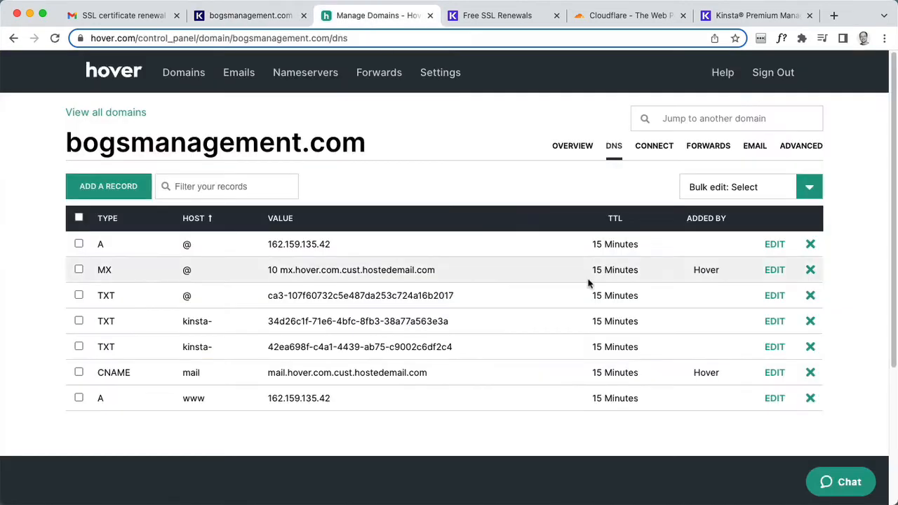
{"action": "left_click", "coordinate": [128, 190]}
{"action": "left_click", "coordinate": [275, 215]}
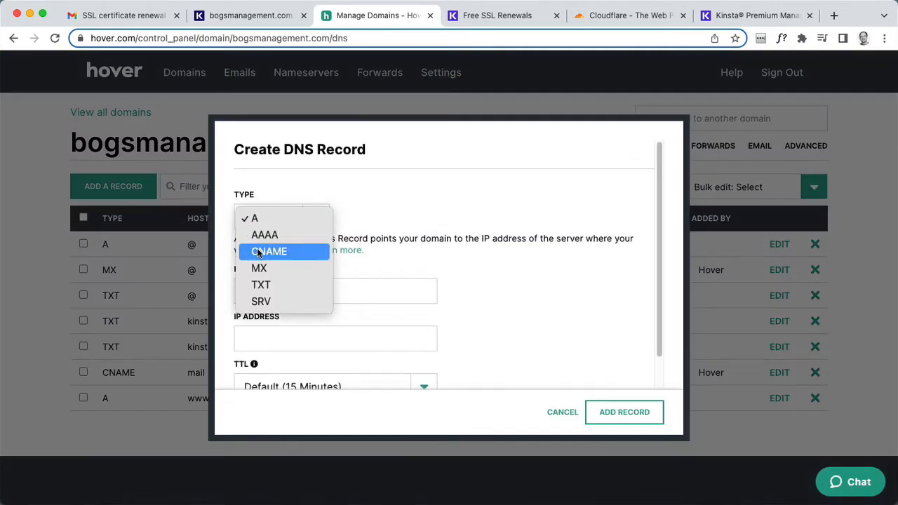
{"action": "left_click", "coordinate": [265, 284]}
{"action": "left_click", "coordinate": [291, 284]}
{"action": "type", "text": "www"}
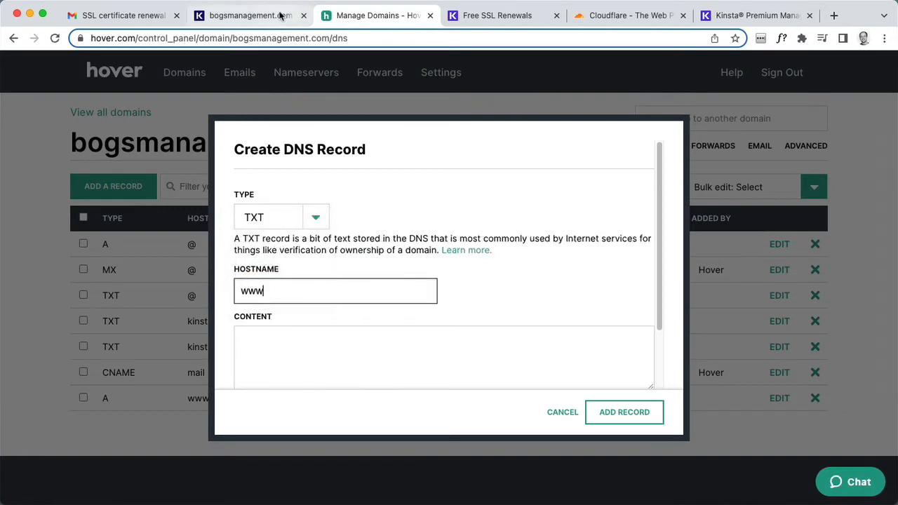
Step: Copy the value of TXT record 2 from MyKinsta, paste it as the www record's content in Hover, and add the record
{"action": "left_click", "coordinate": [250, 15]}
{"action": "left_click", "coordinate": [701, 301]}
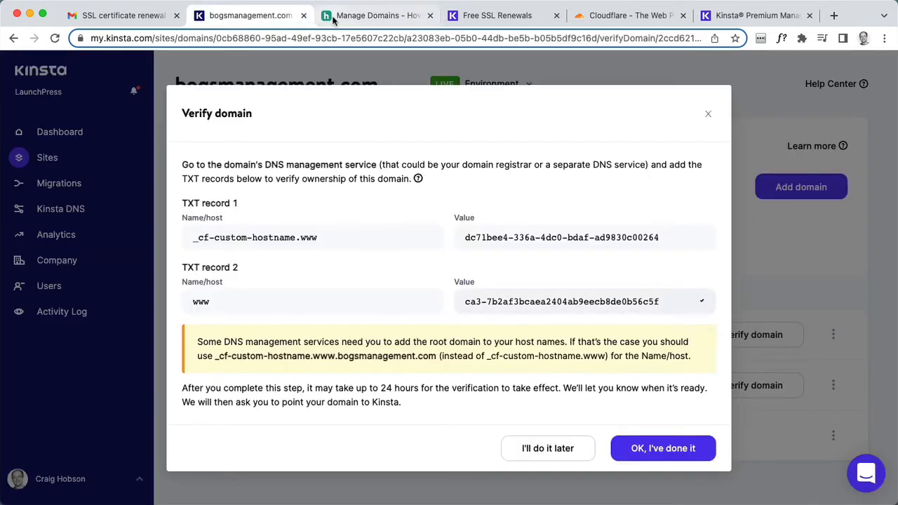
{"action": "left_click", "coordinate": [378, 15]}
{"action": "left_click", "coordinate": [378, 343]}
{"action": "key", "text": "super+v"}
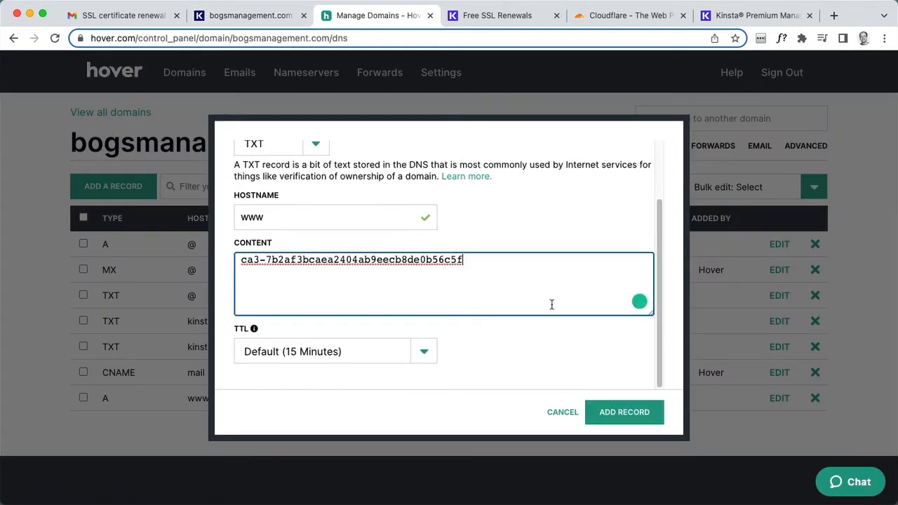
{"action": "left_click", "coordinate": [620, 413]}
Step: Start another TXT record in Hover and set its hostname to _cf-custom-hostname.www, copied from TXT record 1 in MyKinsta
{"action": "left_click", "coordinate": [108, 186]}
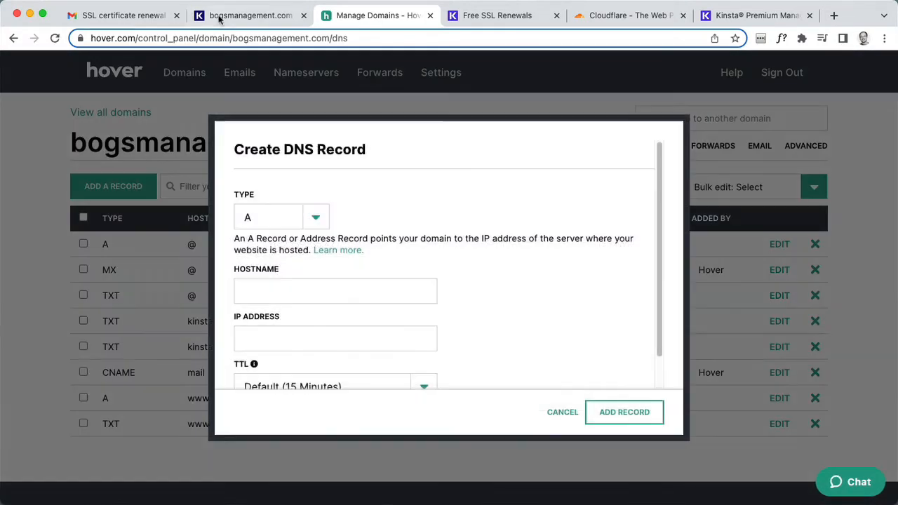
{"action": "left_click", "coordinate": [218, 15]}
{"action": "left_click", "coordinate": [429, 237]}
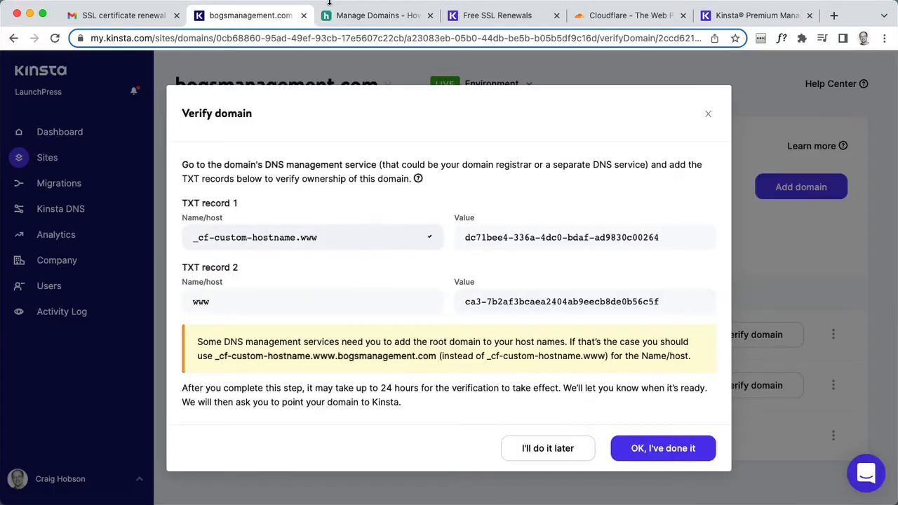
{"action": "left_click", "coordinate": [378, 16]}
{"action": "left_click", "coordinate": [316, 219]}
{"action": "left_click", "coordinate": [272, 284]}
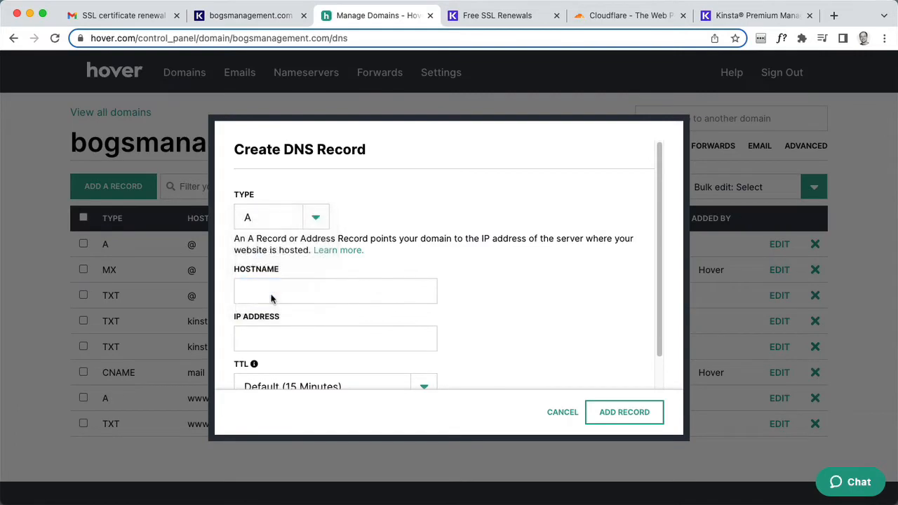
{"action": "left_click", "coordinate": [271, 296]}
{"action": "key", "text": "super+v"}
Step: Copy the value of TXT record 1 from MyKinsta, paste it as the _cf-custom-hostname.www record's content in Hover, and add the record
{"action": "left_click", "coordinate": [296, 24]}
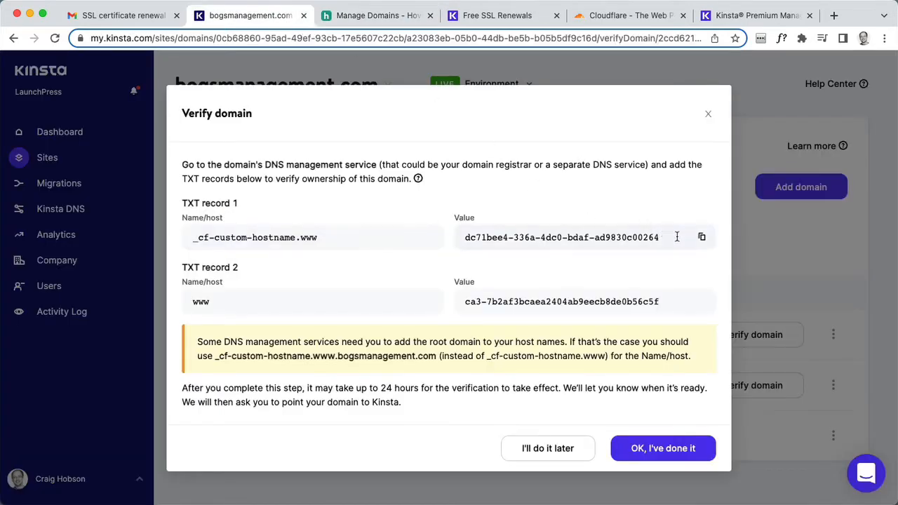
{"action": "left_click", "coordinate": [701, 237]}
{"action": "left_click", "coordinate": [393, 16]}
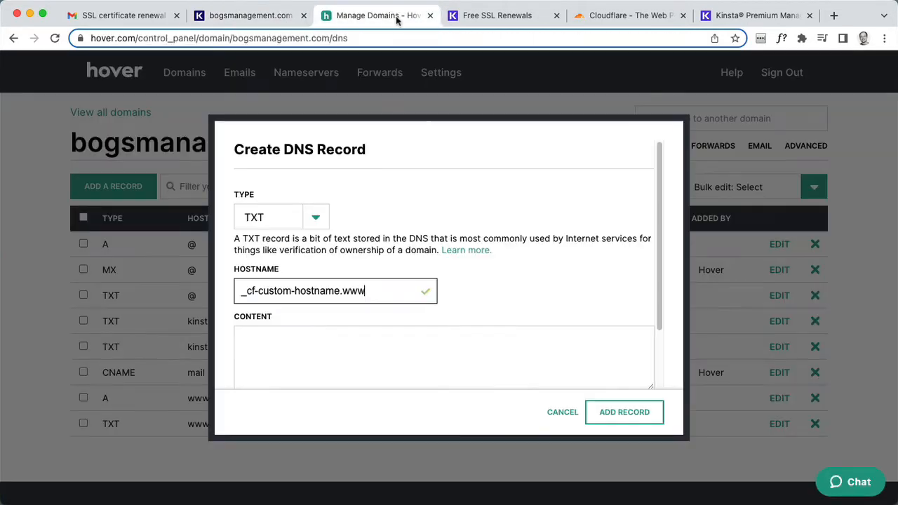
{"action": "left_click", "coordinate": [324, 338]}
{"action": "key", "text": "super+v"}
{"action": "scroll", "coordinate": [516, 280], "scroll_direction": "down", "scroll_amount": 2}
{"action": "left_click", "coordinate": [604, 417]}
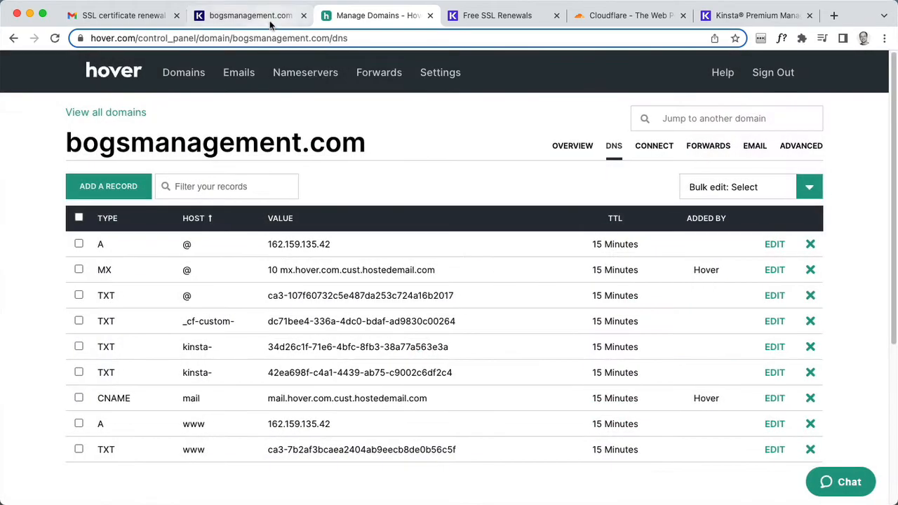
{"action": "left_click", "coordinate": [271, 24]}
{"action": "left_click", "coordinate": [675, 442]}
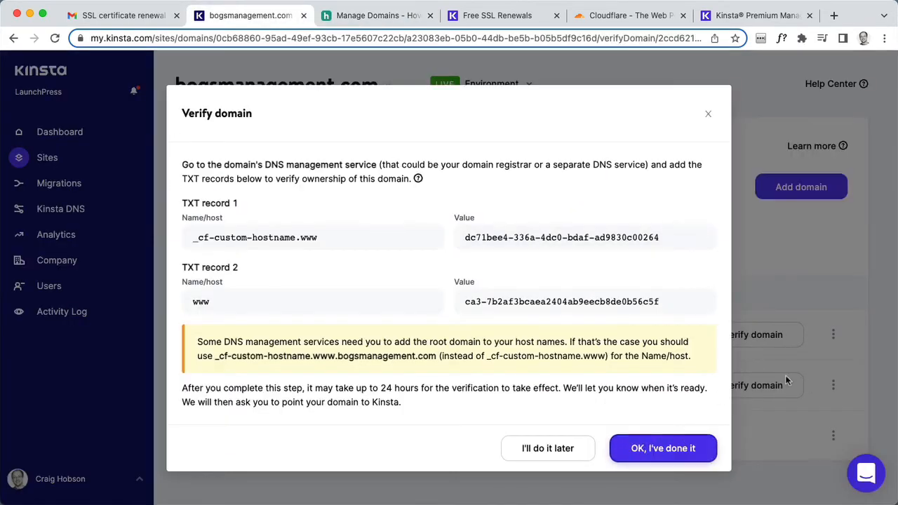
{"action": "scroll", "coordinate": [708, 441], "scroll_direction": "down", "scroll_amount": 1}
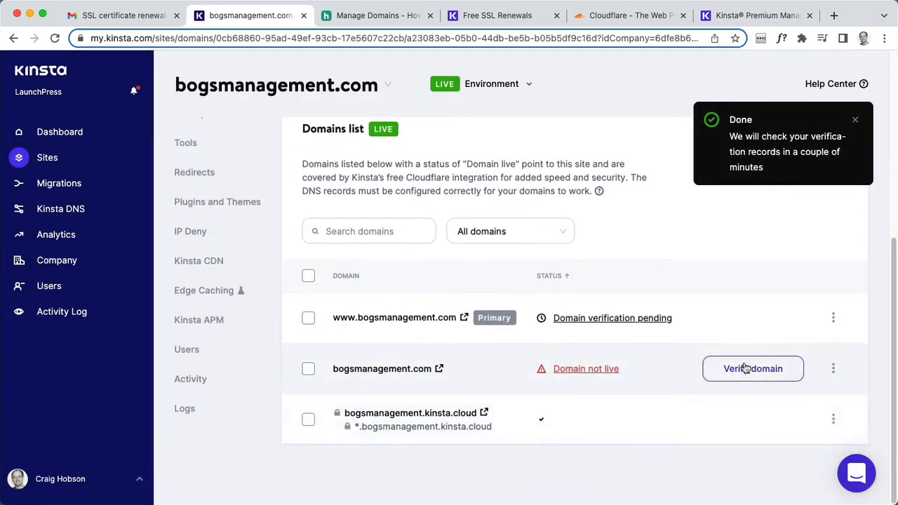
Step: Open the verification details for bogsmanagement.com and start a TXT record in Hover with the copied hostname _cf-custom-hostname
{"action": "left_click", "coordinate": [747, 368]}
{"action": "left_click", "coordinate": [427, 231]}
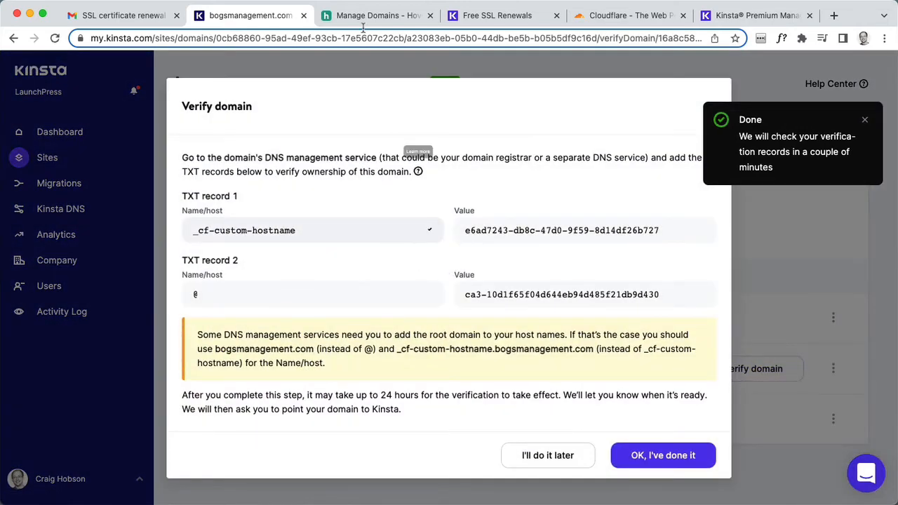
{"action": "left_click", "coordinate": [362, 17]}
{"action": "left_click", "coordinate": [140, 186]}
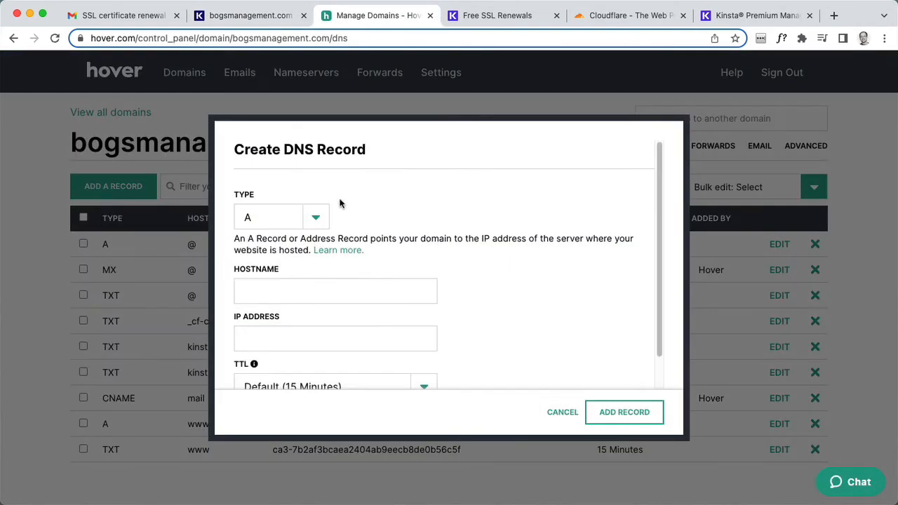
{"action": "left_click", "coordinate": [314, 217]}
{"action": "left_click", "coordinate": [259, 284]}
{"action": "left_click", "coordinate": [324, 288]}
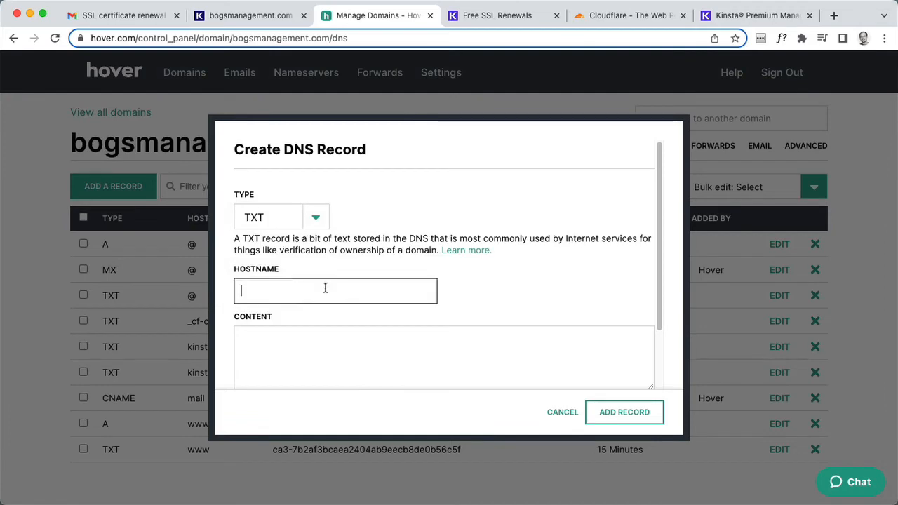
{"action": "key", "text": "super+v"}
Step: Copy the root domain's TXT record 1 value from MyKinsta, paste it as the _cf-custom-hostname record's content in Hover, and add the record
{"action": "left_click", "coordinate": [257, 21]}
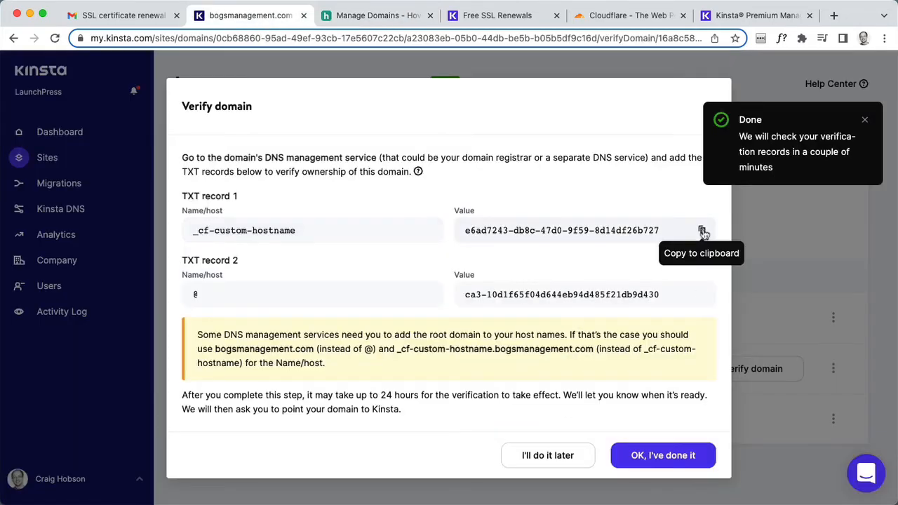
{"action": "left_click", "coordinate": [702, 230]}
{"action": "left_click", "coordinate": [347, 16]}
{"action": "left_click", "coordinate": [283, 337]}
{"action": "key", "text": "super+v"}
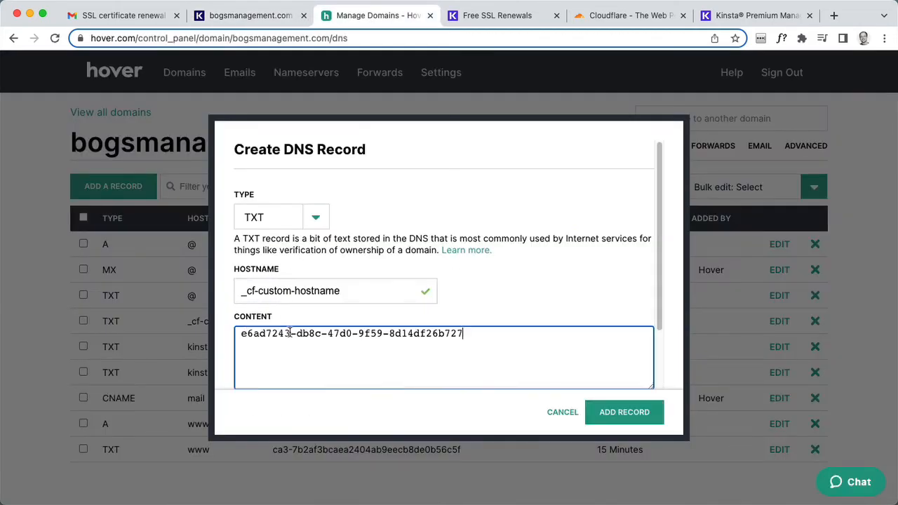
{"action": "scroll", "coordinate": [589, 379], "scroll_direction": "down", "scroll_amount": 2}
{"action": "left_click", "coordinate": [639, 420]}
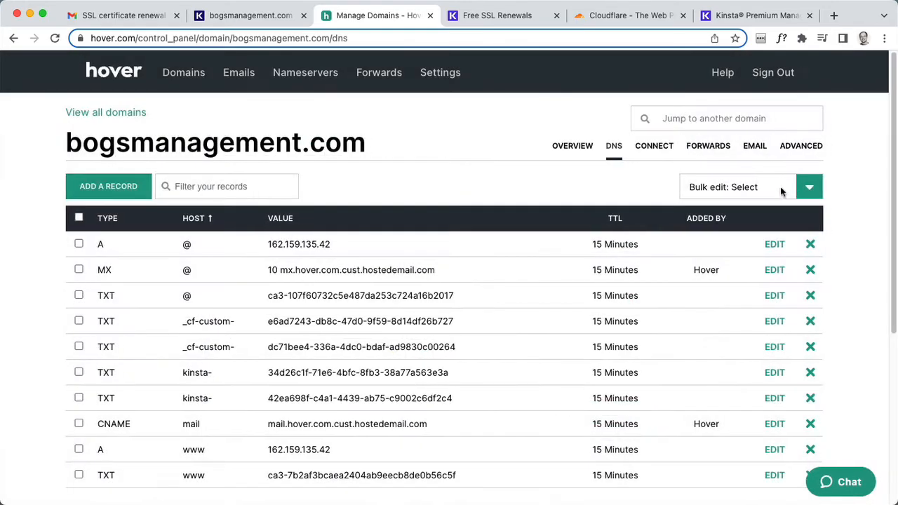
Step: Start another TXT record in Hover and copy the root domain's TXT record 2 value from MyKinsta
{"action": "left_click", "coordinate": [143, 185]}
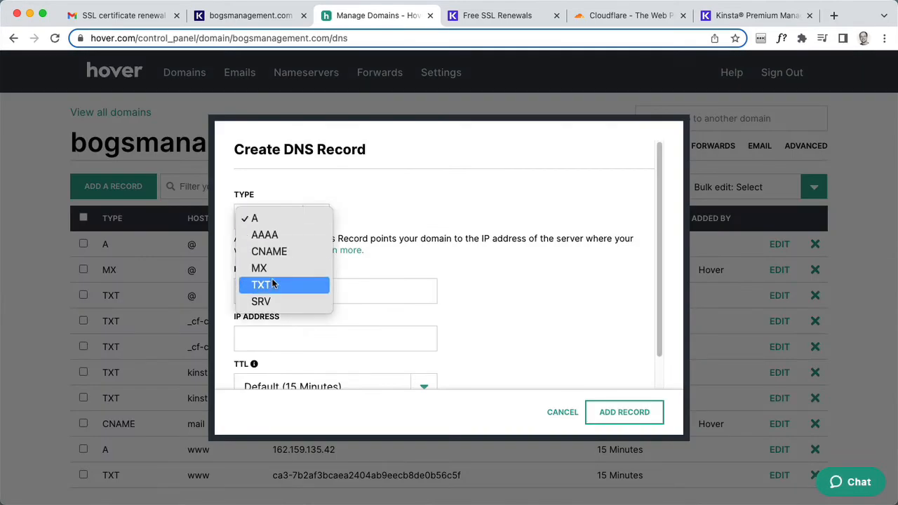
{"action": "left_click", "coordinate": [261, 26]}
{"action": "left_click", "coordinate": [261, 19]}
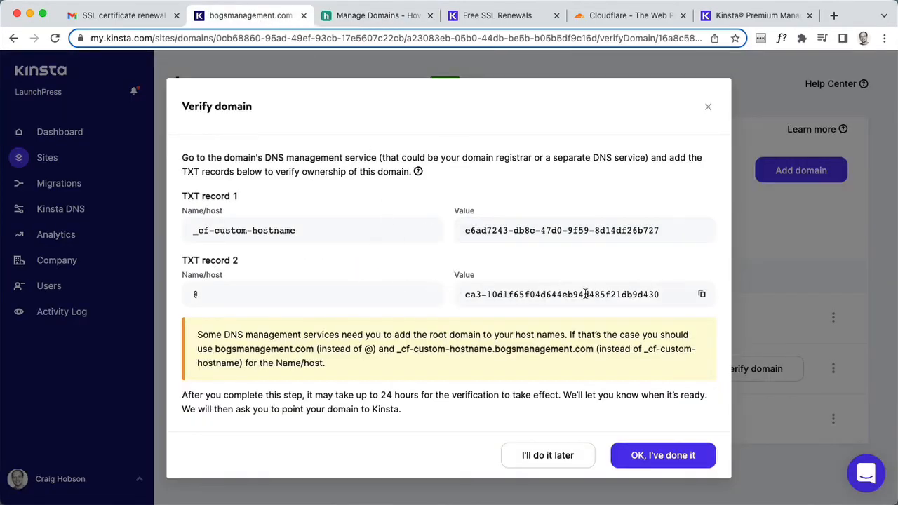
{"action": "left_click", "coordinate": [701, 293]}
{"action": "left_click", "coordinate": [361, 15]}
Step: Set the new TXT record's hostname to @, paste the copied verification value as its content, and add the record
{"action": "left_click", "coordinate": [274, 290]}
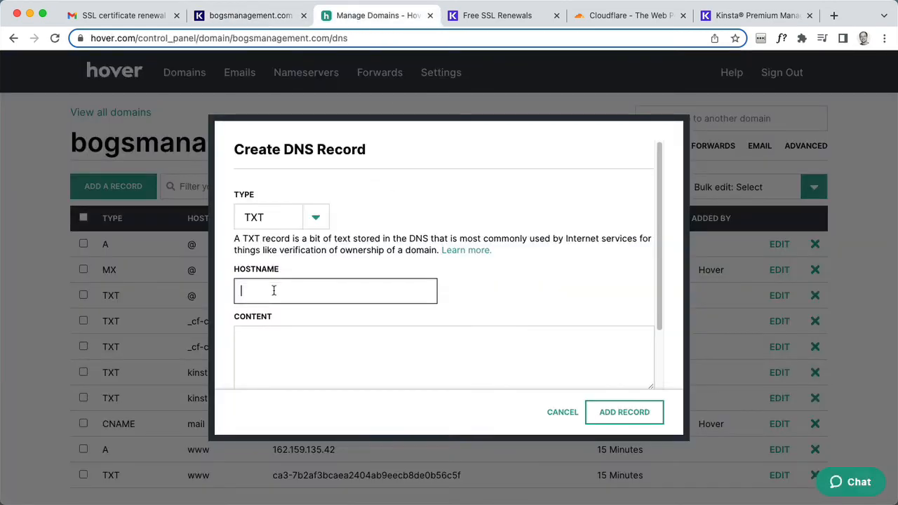
{"action": "type", "text": "@"}
{"action": "key", "text": "Tab"}
{"action": "key", "text": "super+v"}
{"action": "scroll", "coordinate": [332, 266], "scroll_direction": "down", "scroll_amount": 2}
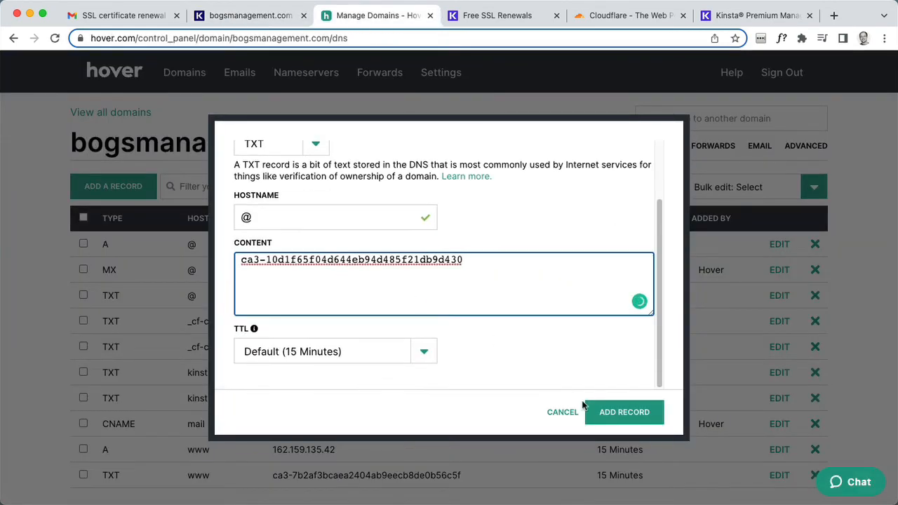
{"action": "left_click", "coordinate": [624, 412]}
Step: Confirm in MyKinsta that both TXT records for bogsmanagement.com have been added
{"action": "key", "text": "ctrl+shift+Tab"}
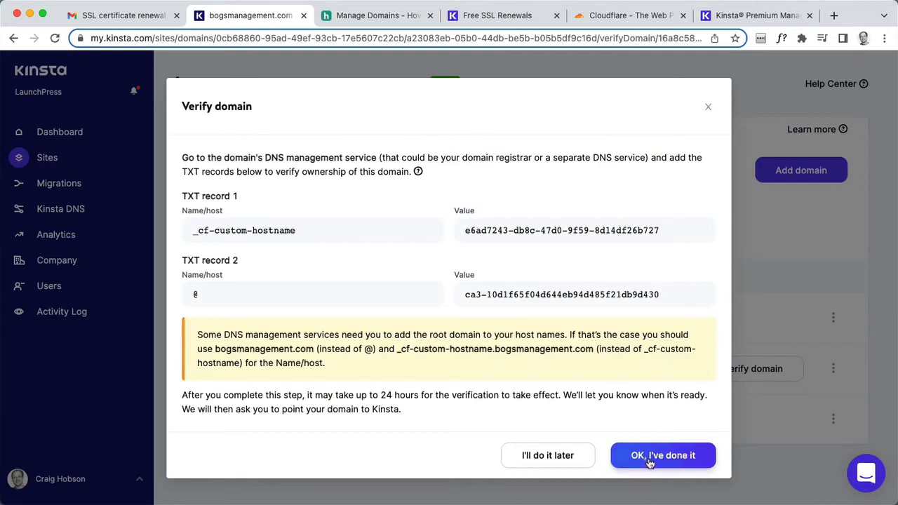
{"action": "key", "text": "Return"}
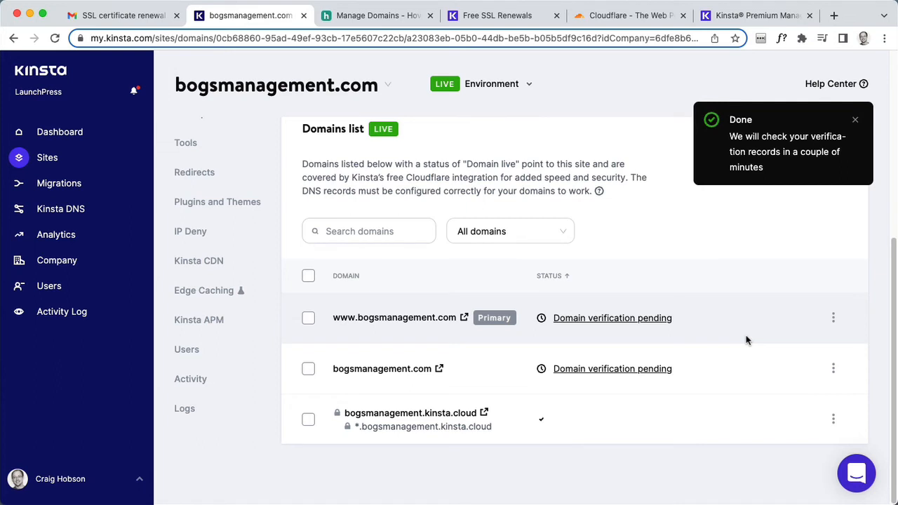
Step: Open the primary domain's live website from MyKinsta and view the browser's site information to check its connection security
{"action": "scroll", "coordinate": [745, 334], "scroll_direction": "up", "scroll_amount": 5}
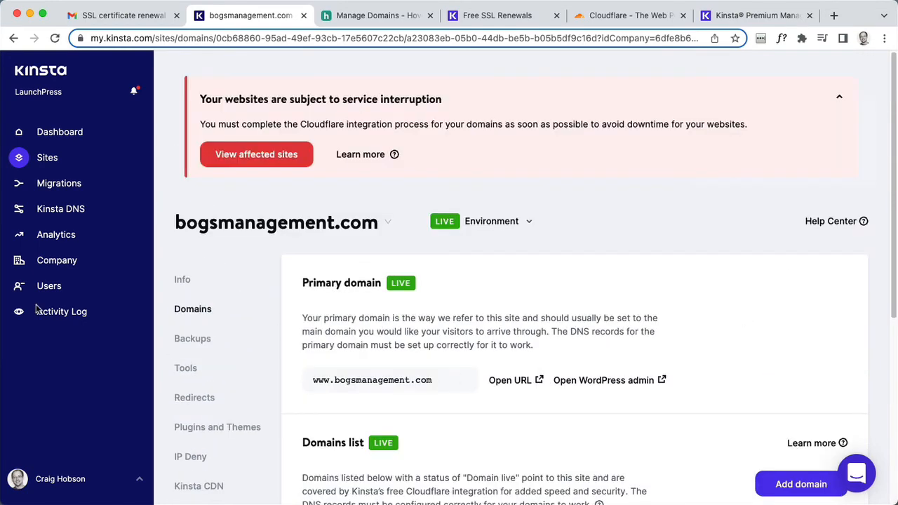
{"action": "scroll", "coordinate": [510, 263], "scroll_direction": "down", "scroll_amount": 1}
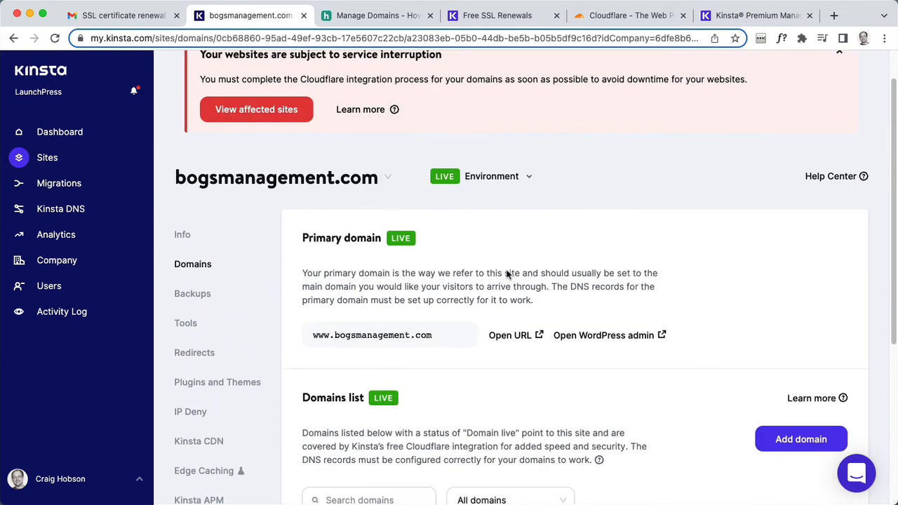
{"action": "left_click", "coordinate": [510, 336]}
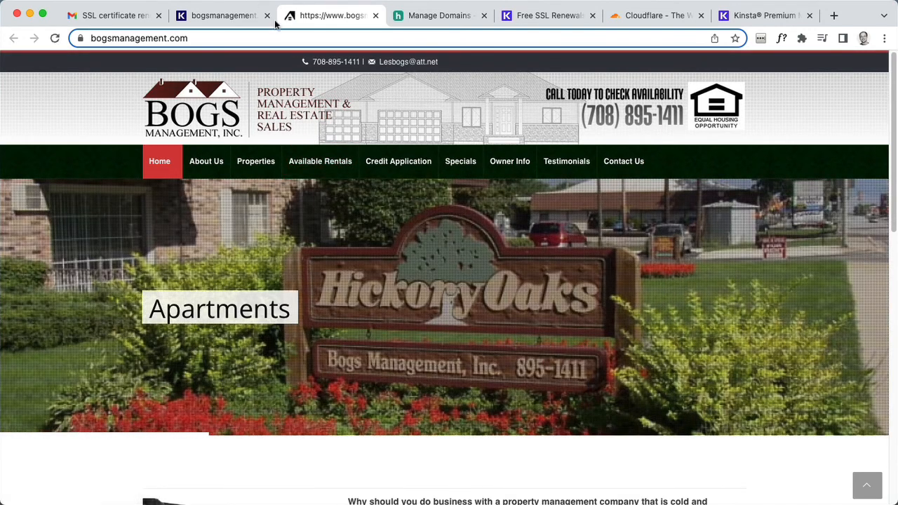
{"action": "left_click", "coordinate": [81, 38]}
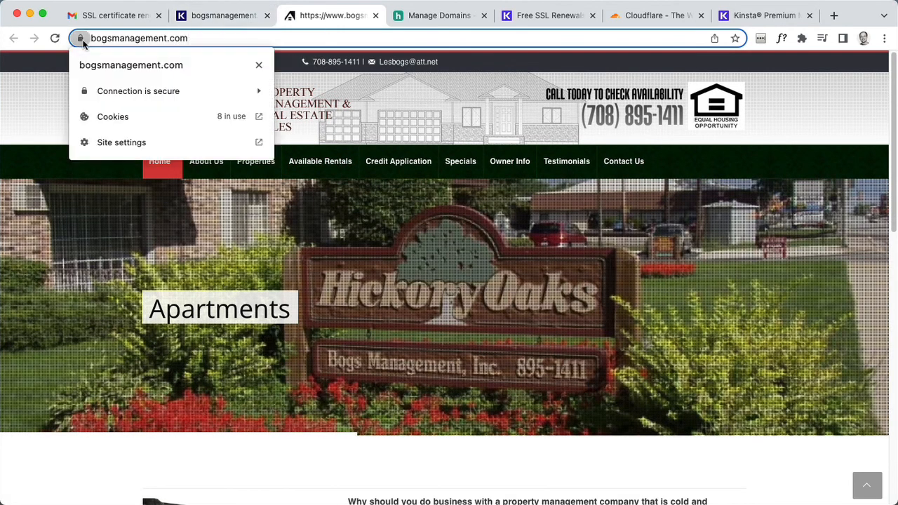